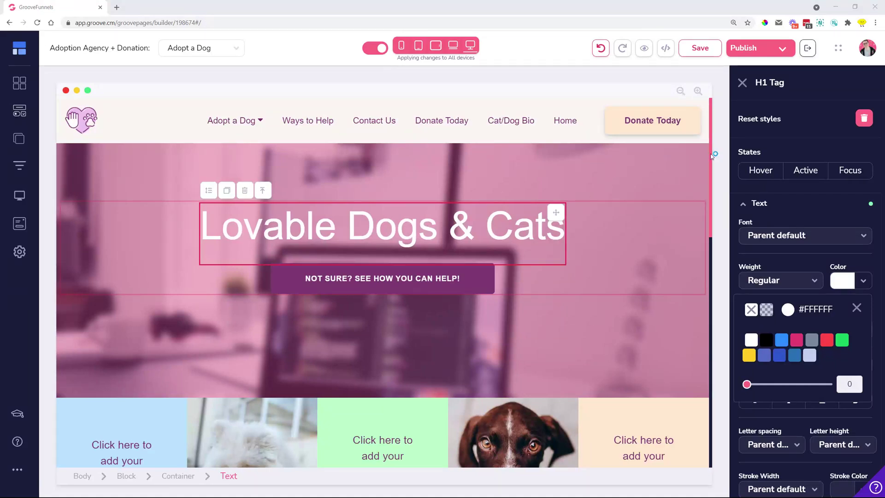
Step: Close the H1 Tag style panel so the Adopt a Dog page fills the editor
left_click(741, 88)
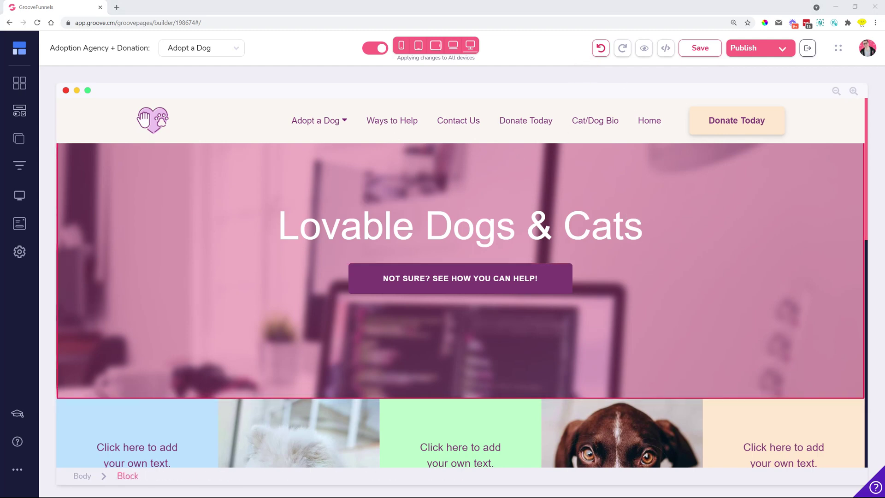
Step: In the fitness page's builder, go from Publish Settings to My Account's Domains tab
left_click_drag(0, 16, 465, 1)
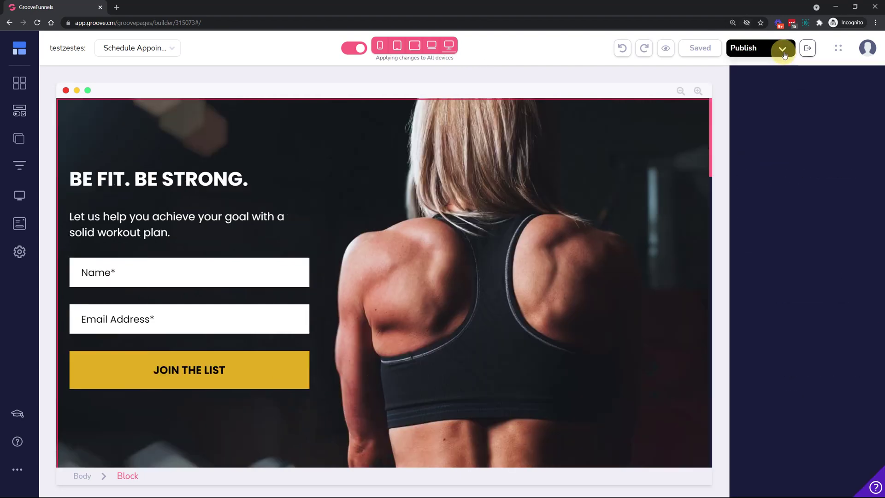
left_click(784, 53)
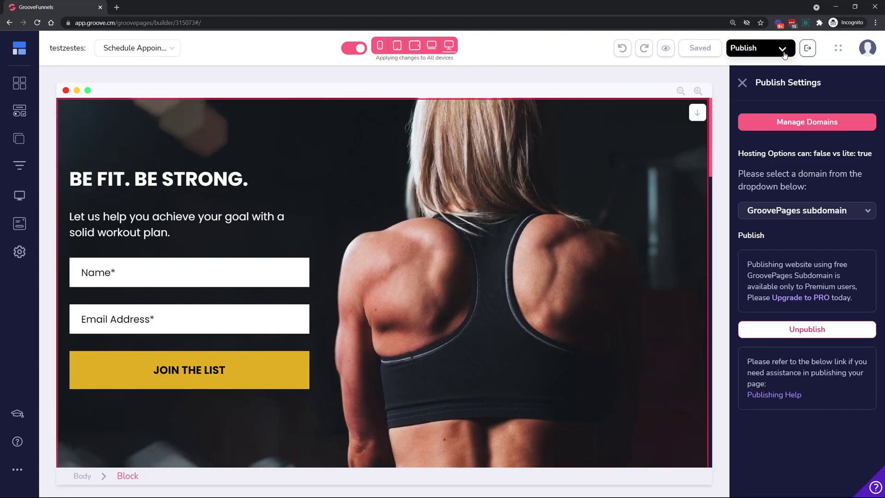
left_click_drag(750, 261, 840, 275)
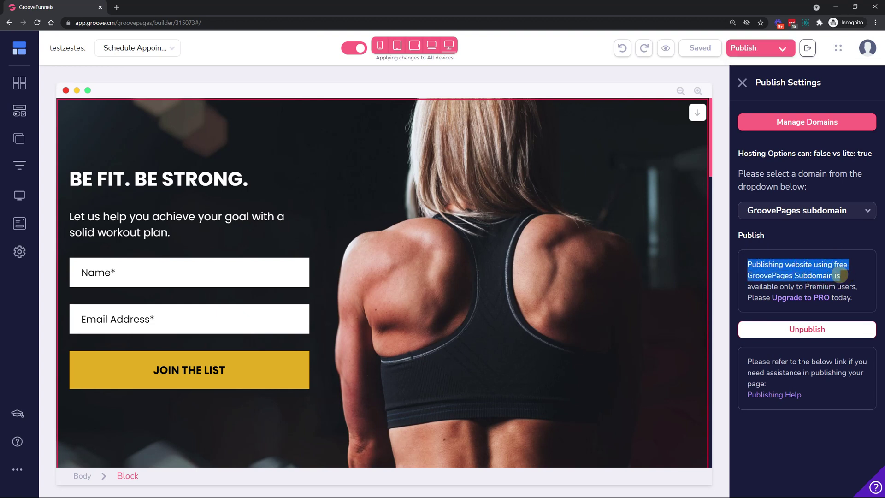
left_click(785, 247)
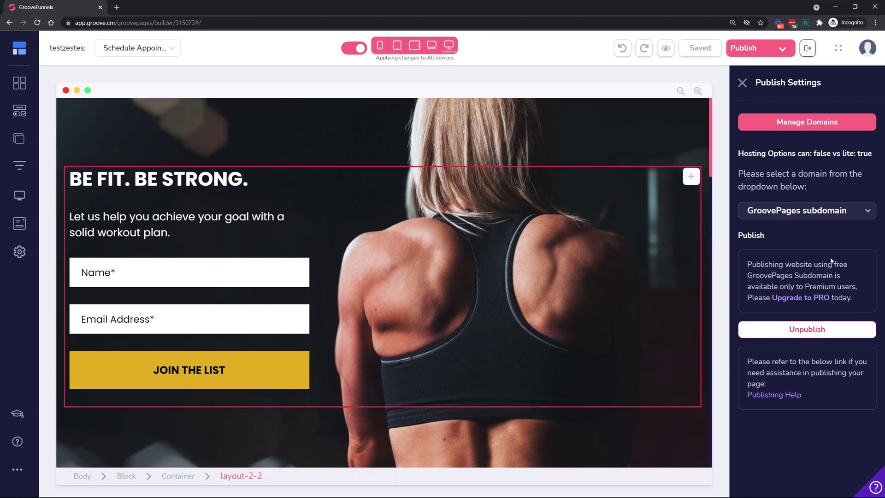
left_click(808, 122)
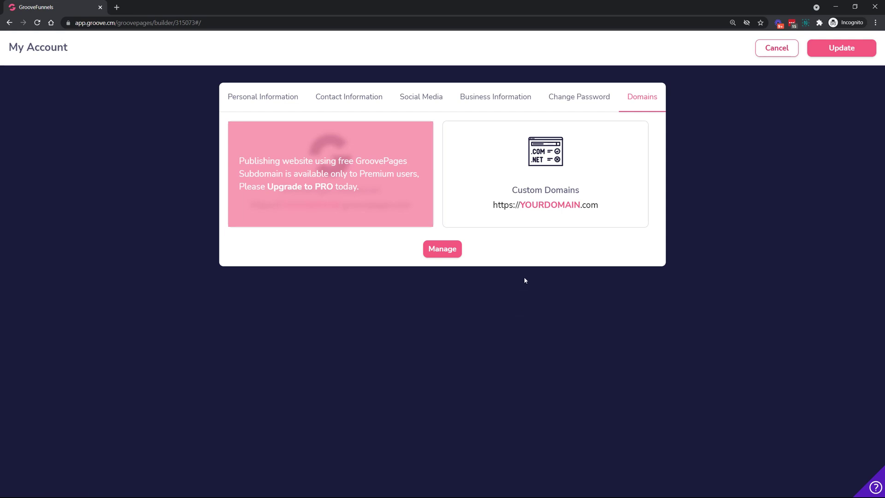
Step: Select the Custom Domains card and check its domain list, which is still empty
left_click(533, 193)
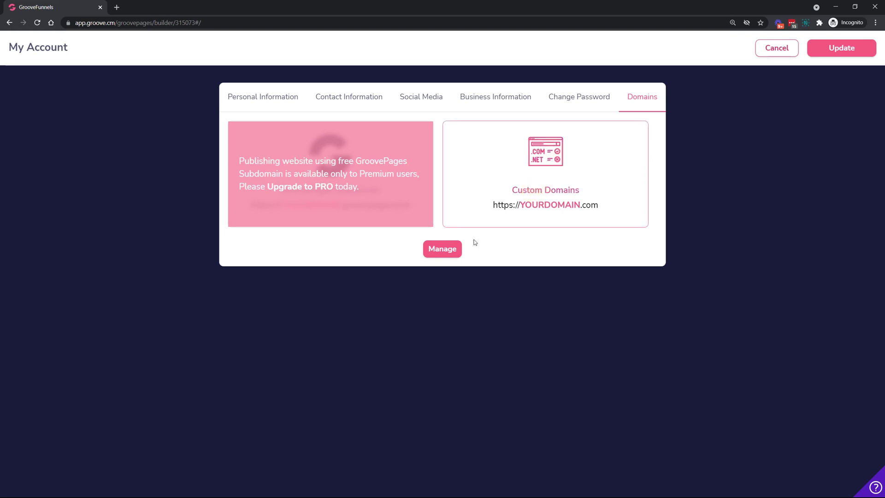
left_click(455, 249)
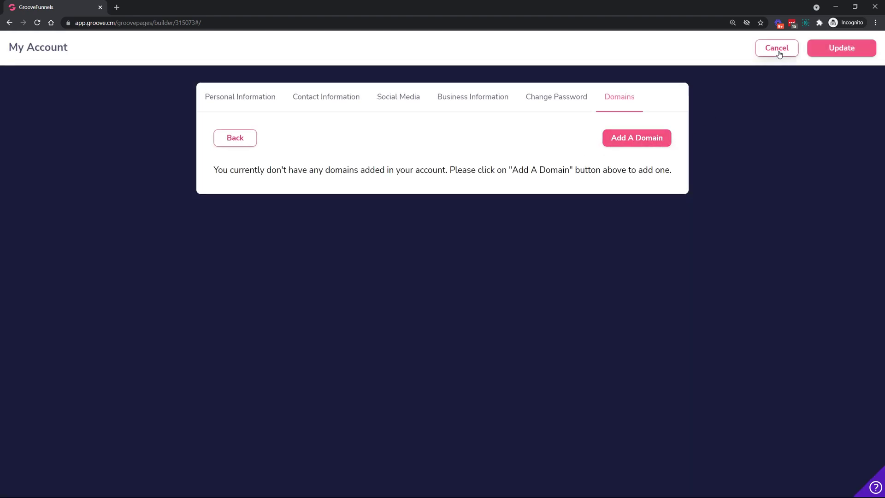
Step: Back in Publish Settings, choose Custom domain as the publishing domain type
left_click(779, 50)
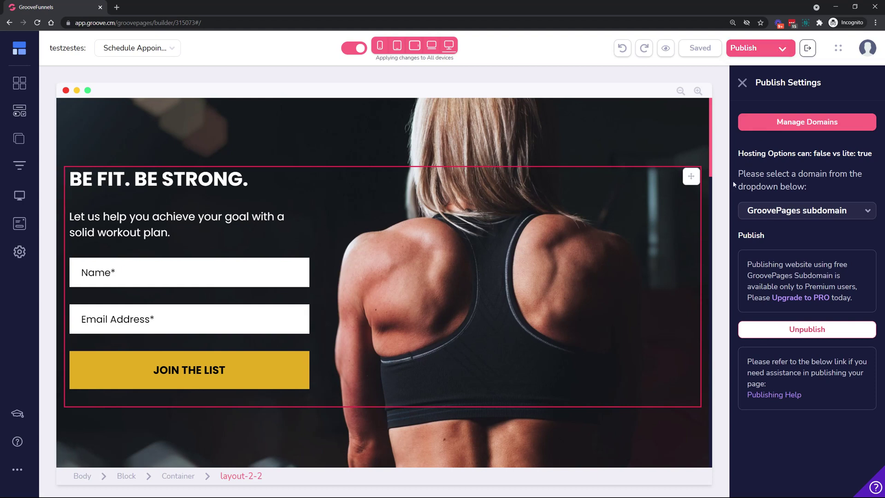
left_click(808, 208)
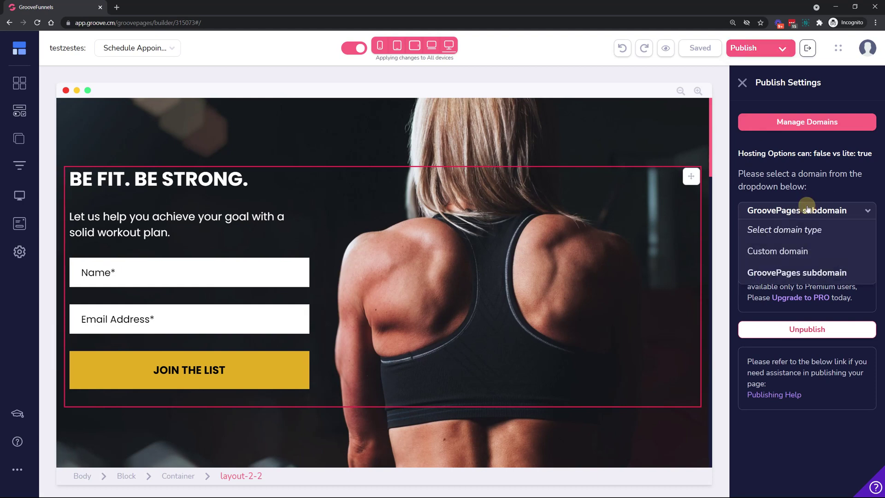
left_click(780, 249)
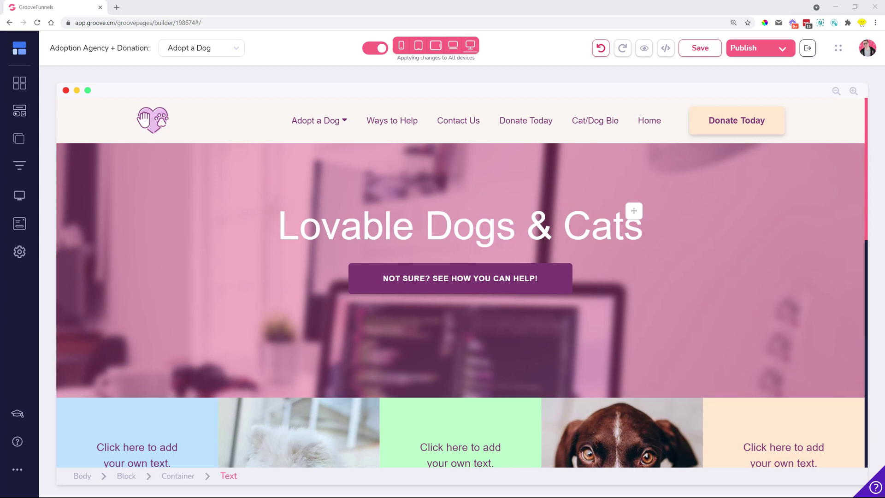
Step: Select part of the 'Lovable Dogs & Cats' heading text, then select the NOT SURE? button
left_click(433, 280)
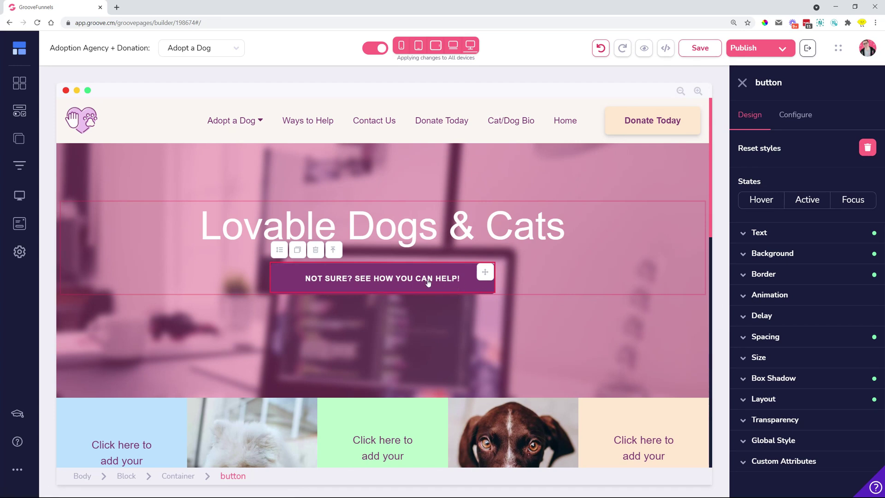
left_click(441, 231)
double_click(433, 231)
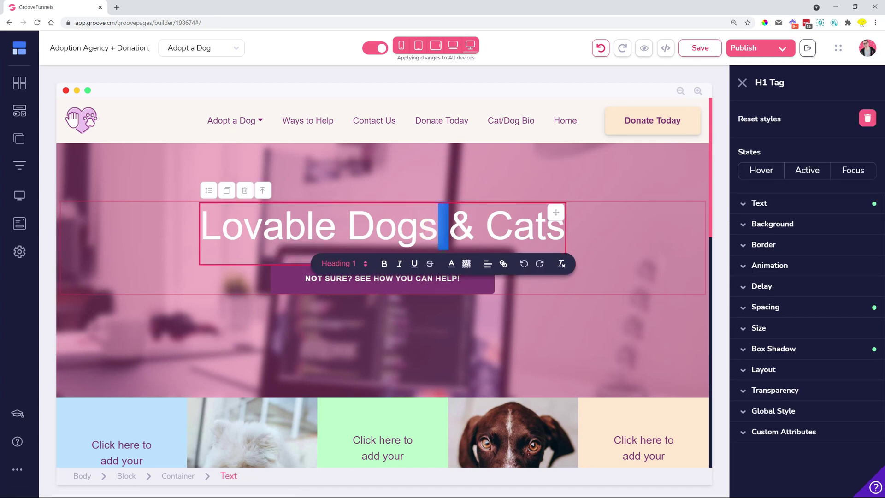
left_click_drag(418, 231, 315, 230)
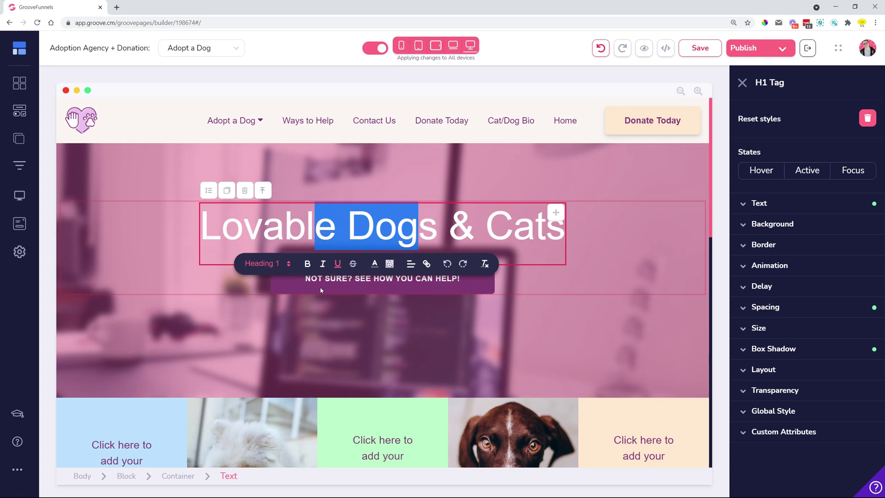
left_click(358, 297)
left_click(358, 279)
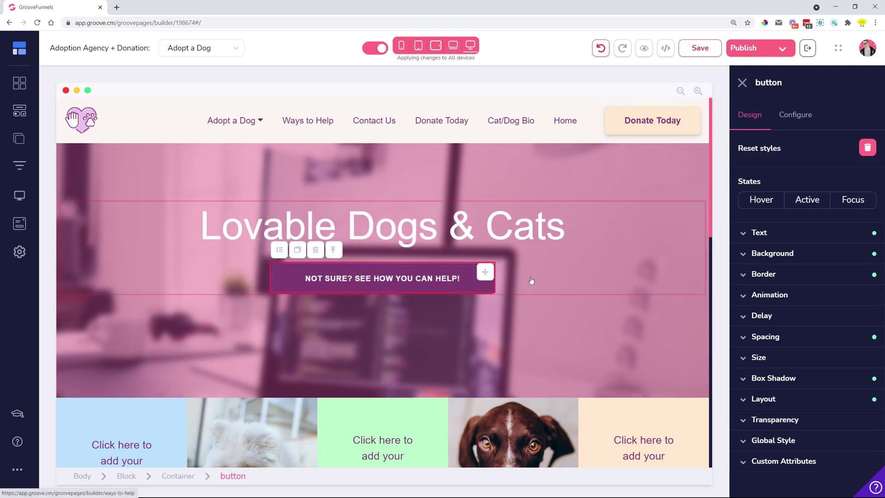
Step: Apply overline, italic, underline and strikethrough to the NOT SURE? button text
left_click(759, 234)
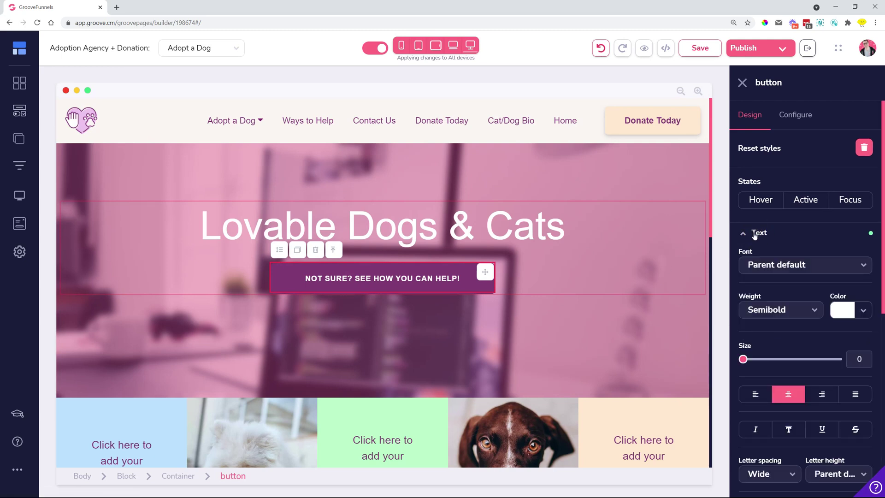
scroll(763, 258, "down", 3)
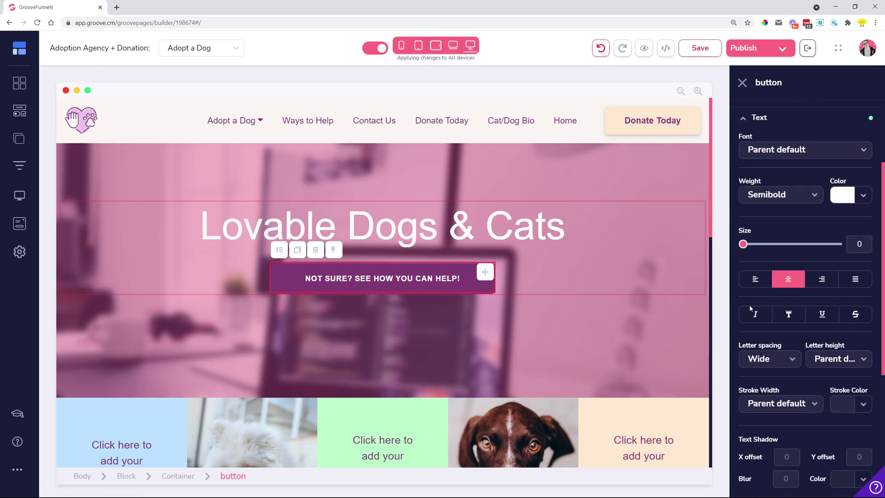
left_click(791, 322)
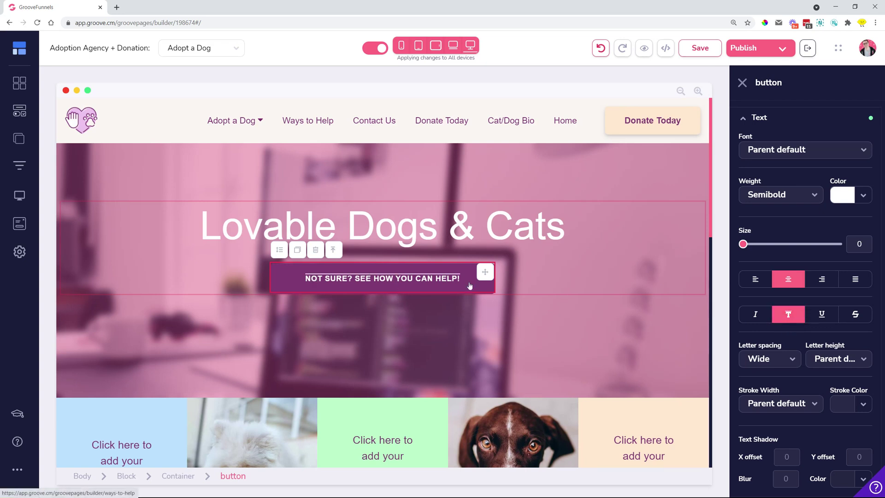
left_click(755, 314)
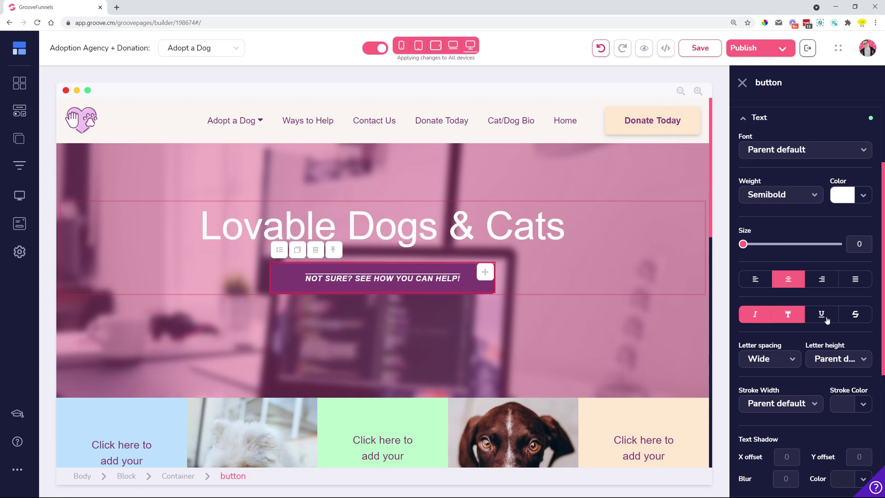
left_click(823, 318)
left_click(856, 316)
Step: Remove the underline, overline and italic from the button text, then select the H1 heading
left_click(822, 315)
left_click(788, 314)
left_click(753, 316)
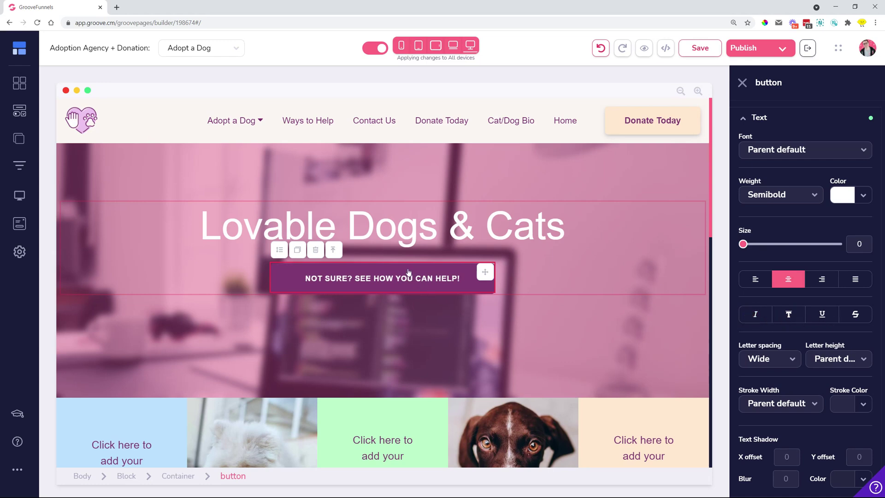
left_click(436, 233)
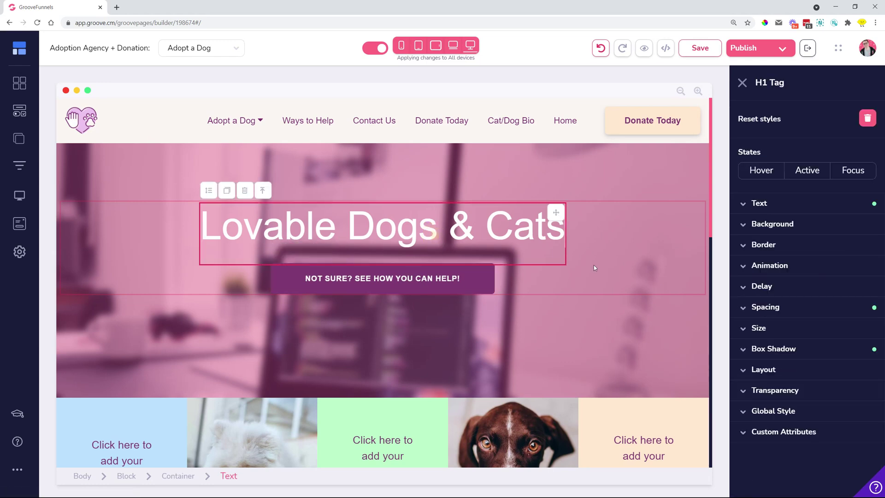
scroll(677, 315, "down", 10)
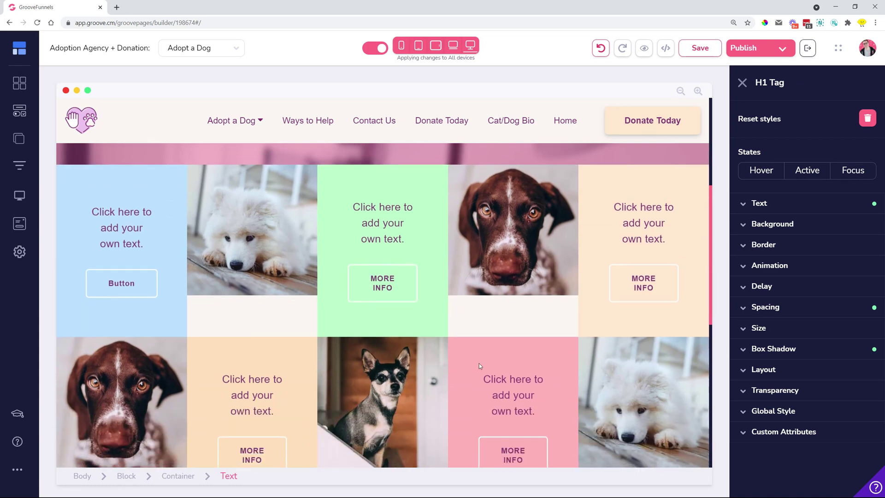
scroll(221, 386, "down", 5)
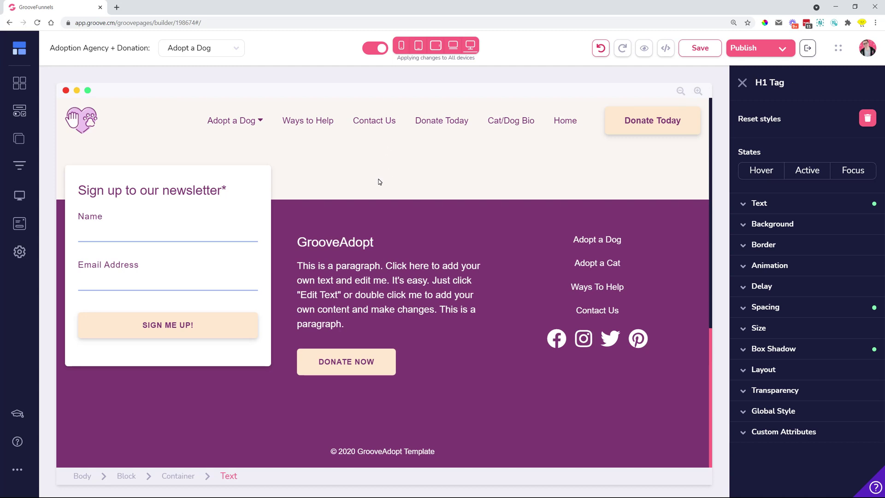
scroll(403, 203, "up", 10)
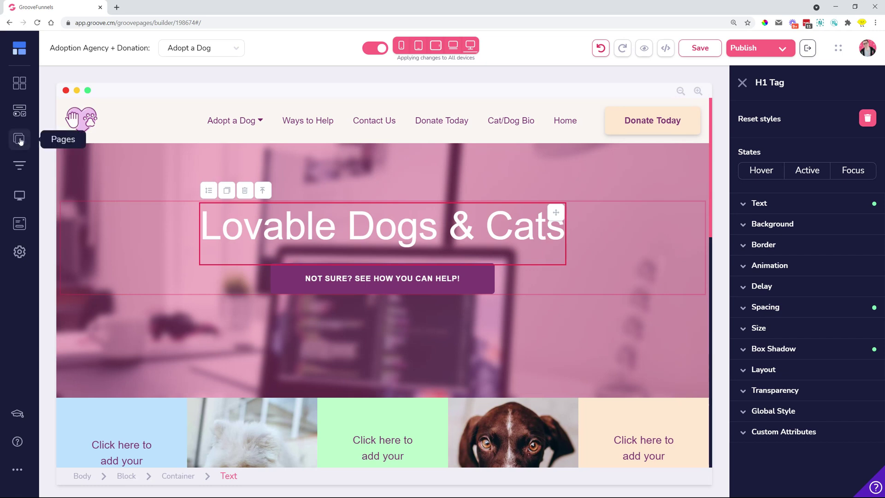
left_click(20, 139)
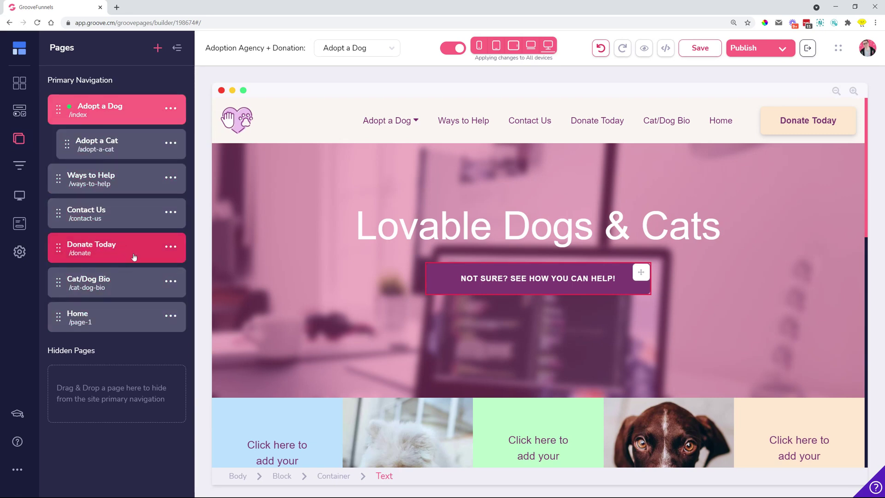
left_click(171, 248)
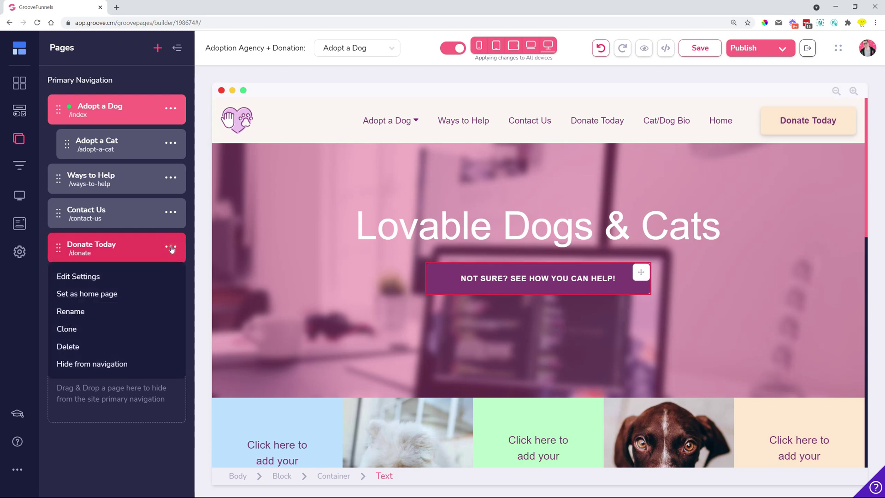
left_click(77, 276)
scroll(51, 239, "down", 4)
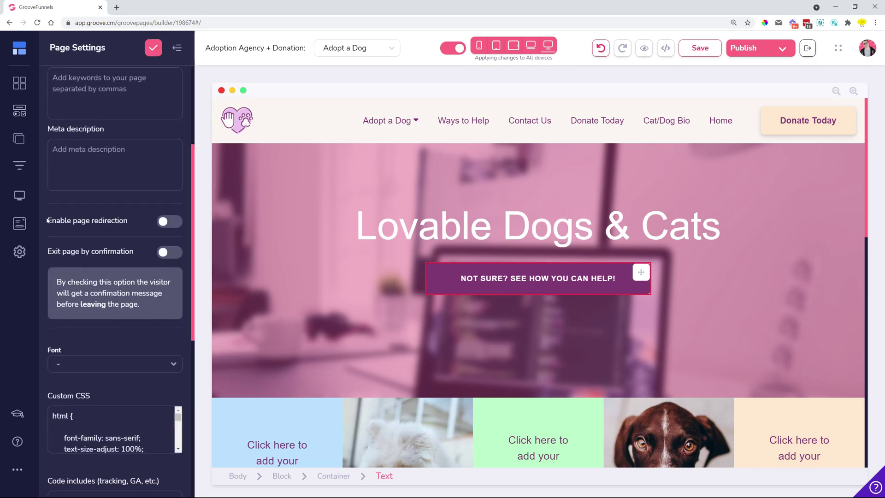
left_click_drag(46, 220, 129, 221)
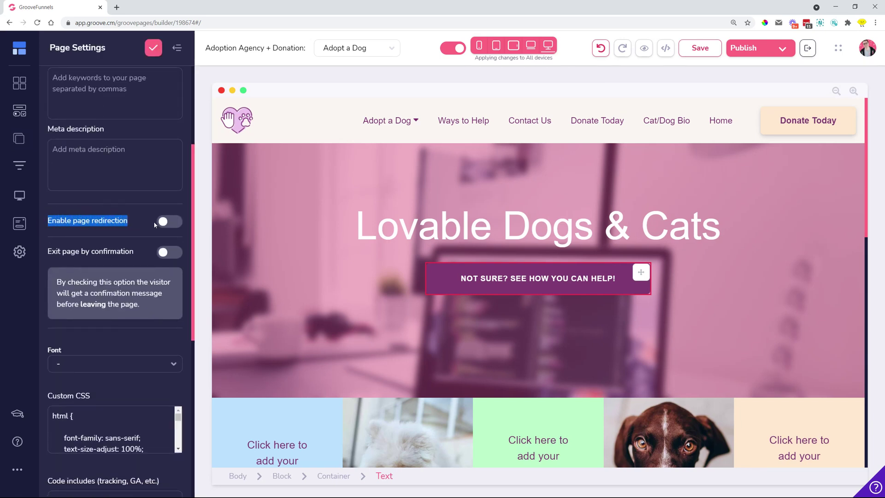
left_click(163, 222)
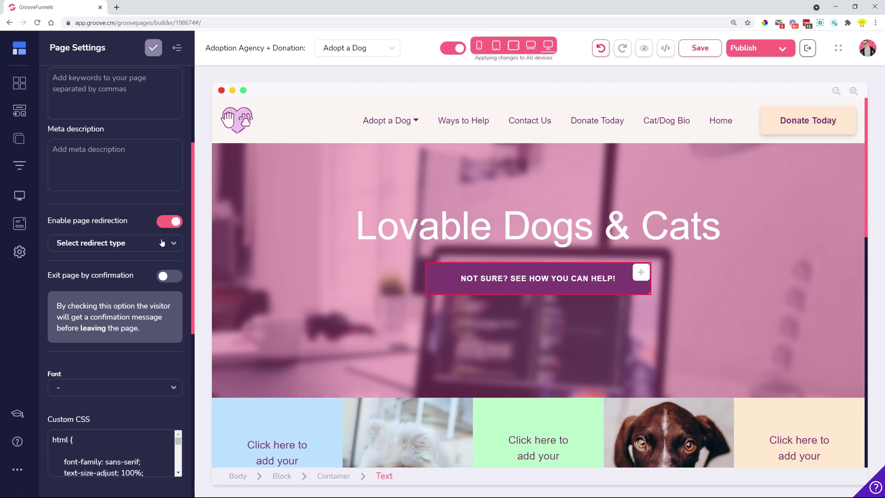
left_click(162, 243)
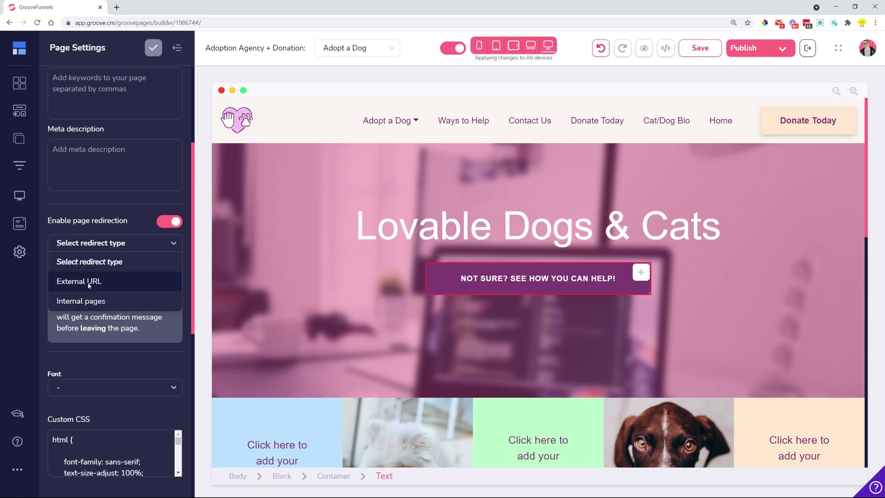
scroll(89, 286, "up", 4)
scroll(123, 216, "down", 4)
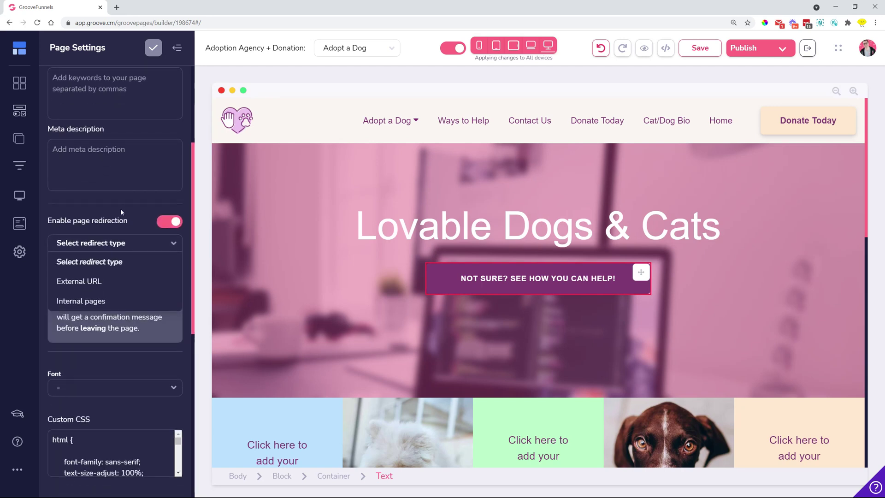
left_click(91, 282)
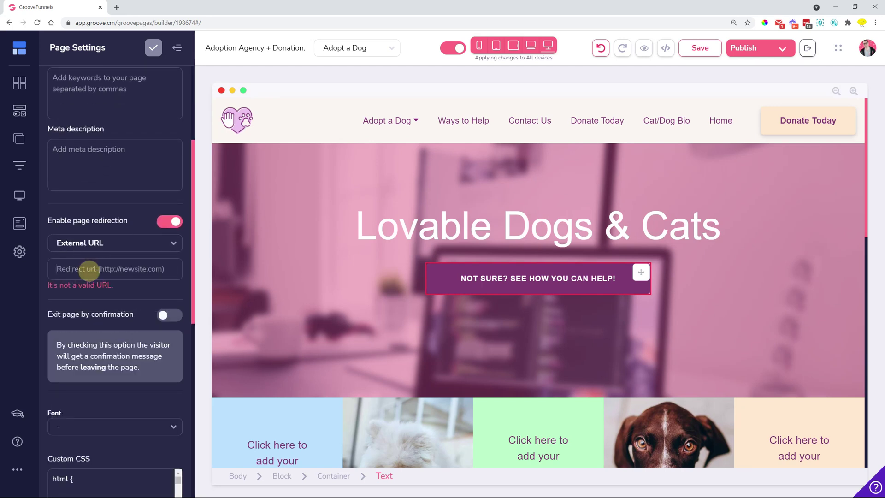
left_click(124, 250)
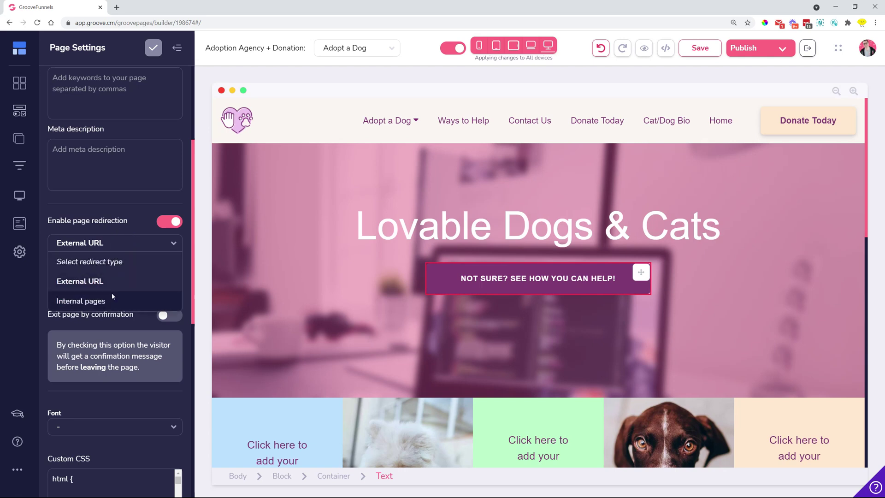
left_click(111, 294)
left_click(107, 272)
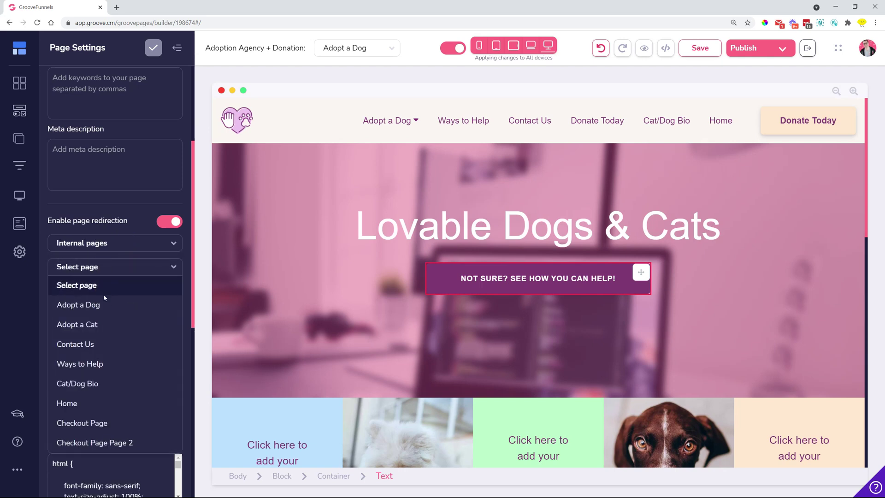
scroll(109, 299, "down", 1)
scroll(109, 296, "down", 3)
scroll(115, 332, "up", 3)
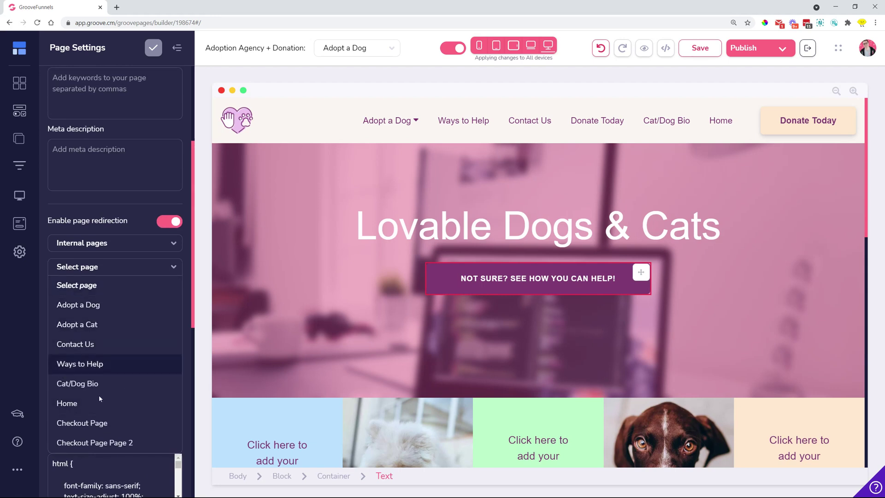
left_click(160, 265)
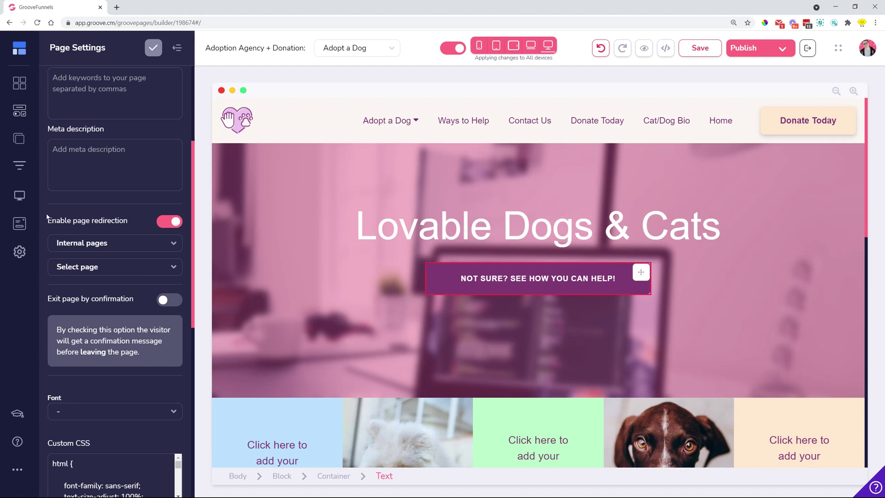
left_click_drag(44, 220, 130, 223)
left_click(131, 223)
scroll(131, 223, "up", 2)
scroll(131, 352, "up", 2)
left_click(234, 186)
scroll(234, 187, "down", 3)
scroll(118, 163, "down", 3)
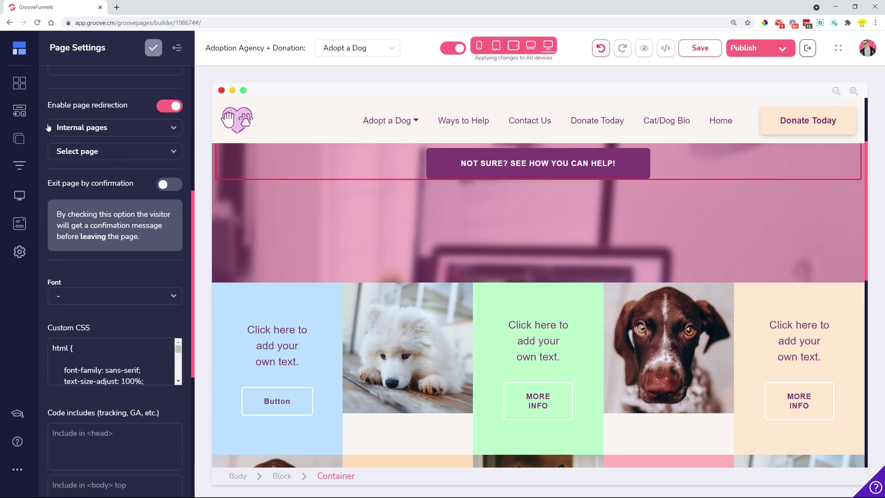
scroll(67, 320, "down", 2)
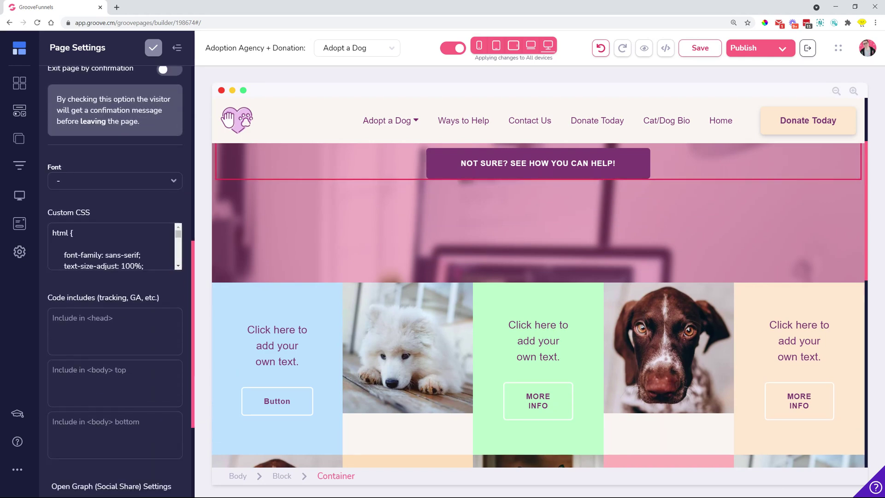
scroll(105, 306, "up", 6)
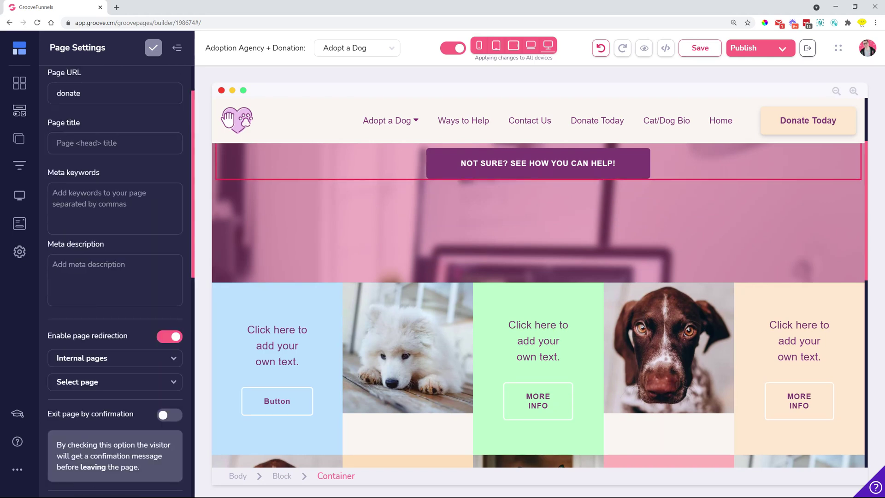
left_click(172, 339)
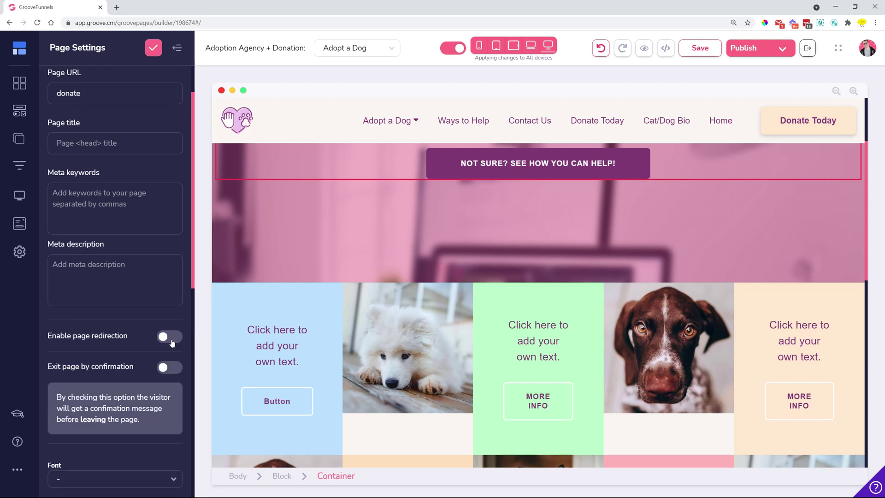
Step: Collapse the side panel, exit the page editor and scroll the Sites dashboard
left_click(179, 48)
left_click(179, 48)
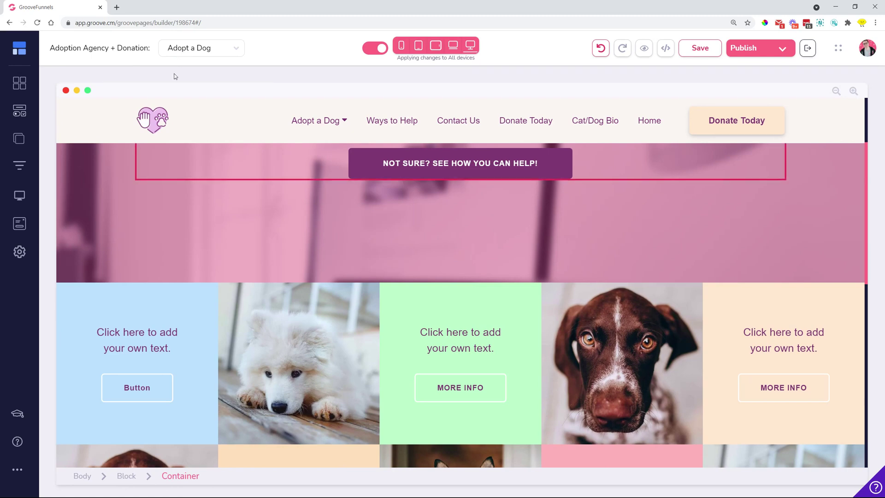
left_click(151, 168)
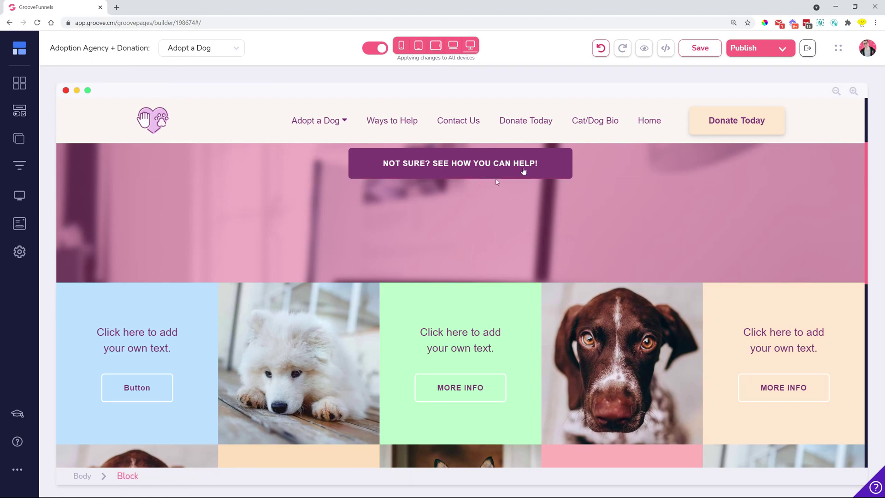
left_click(807, 51)
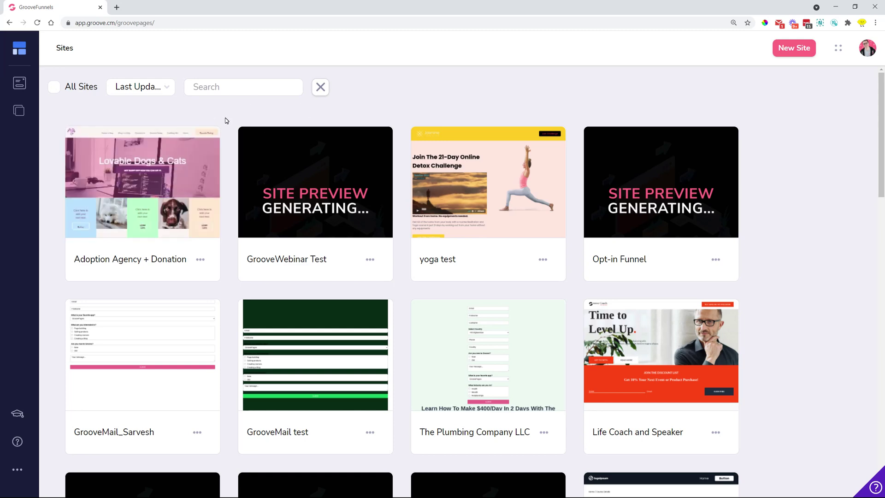
scroll(225, 121, "down", 13)
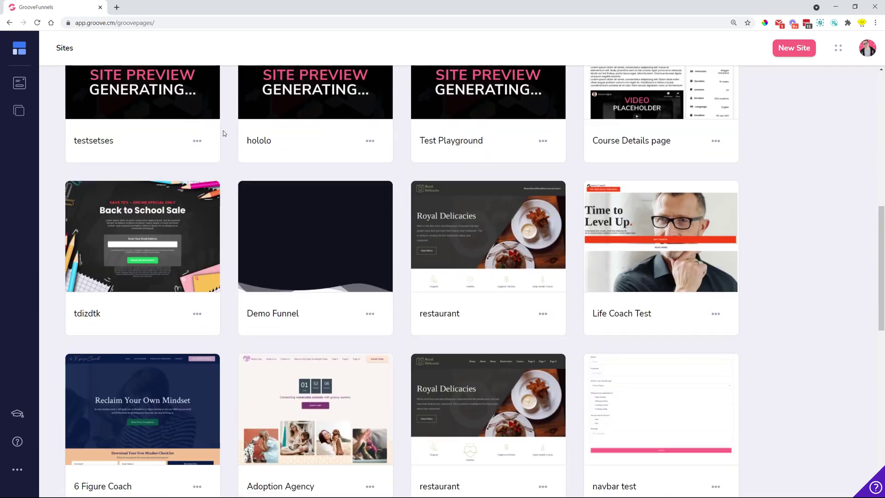
scroll(224, 134, "down", 3)
scroll(226, 138, "up", 15)
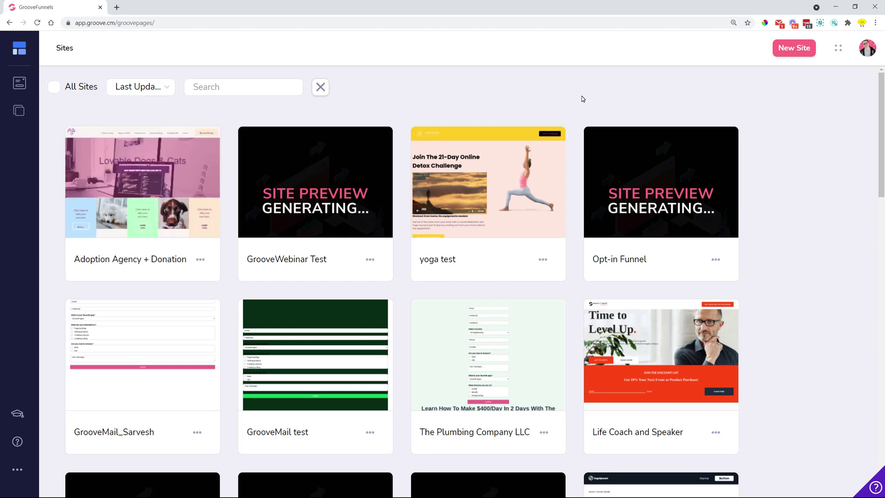
Step: Open the Adoption Agency + Donation site and load the 10X ROI funnel's Home page
mouse_move(193, 147)
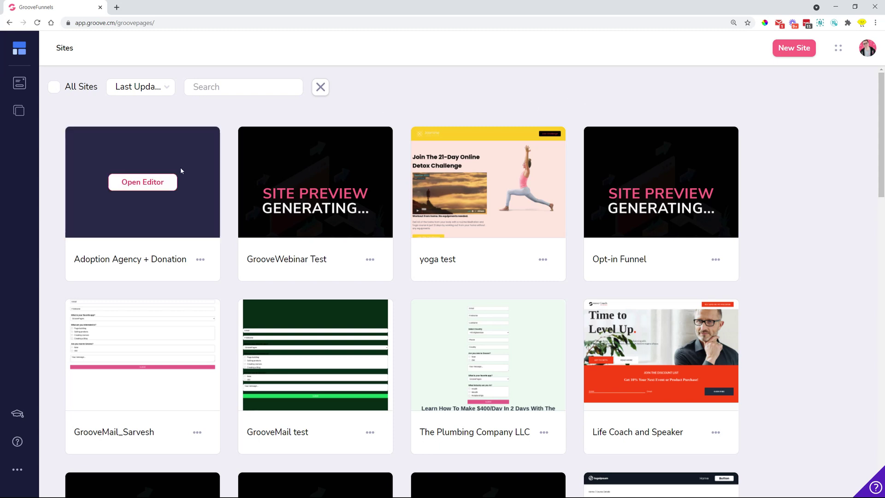
left_click(152, 182)
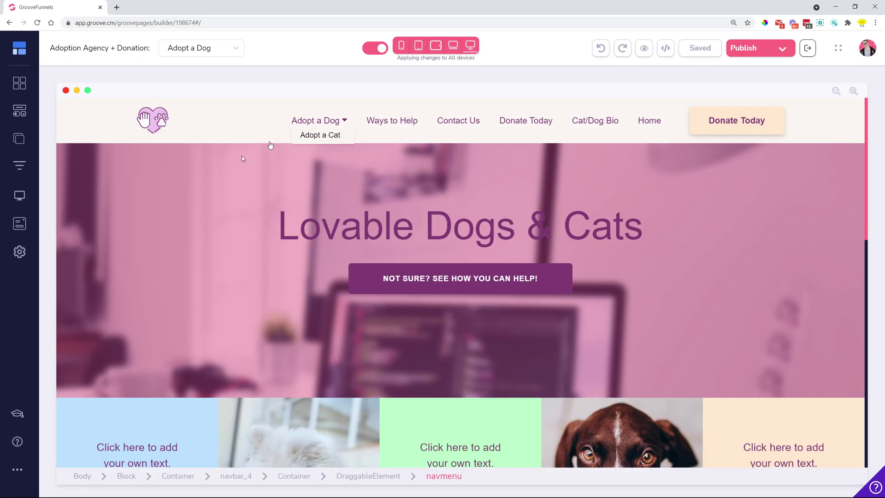
left_click(20, 166)
left_click(105, 131)
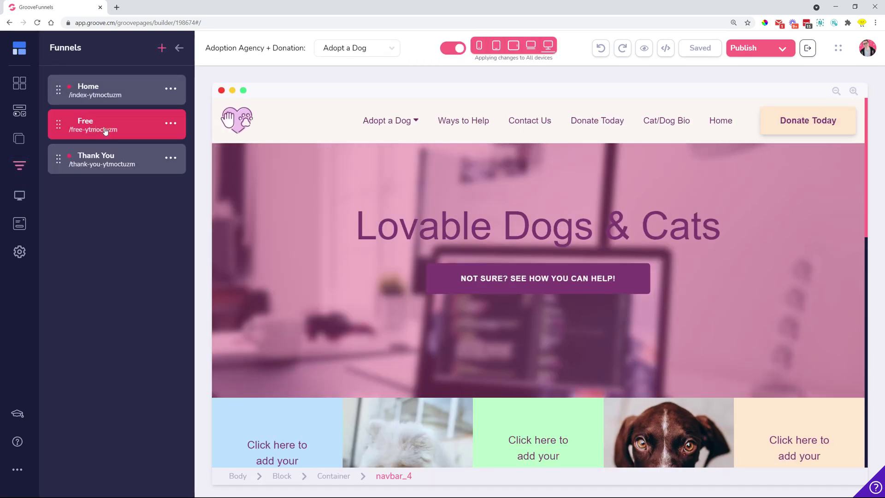
left_click(87, 86)
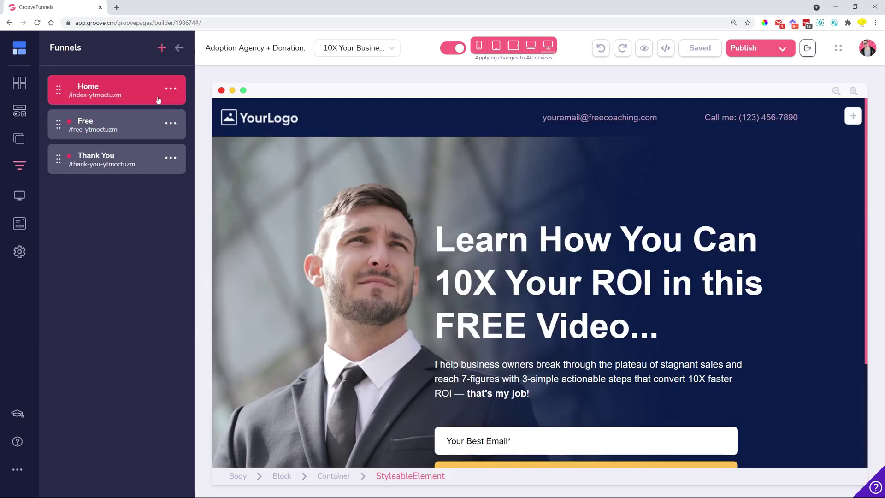
Step: Set Home as the funnel's home page, review the Pages and Funnels lists, then collapse the panel
left_click(170, 88)
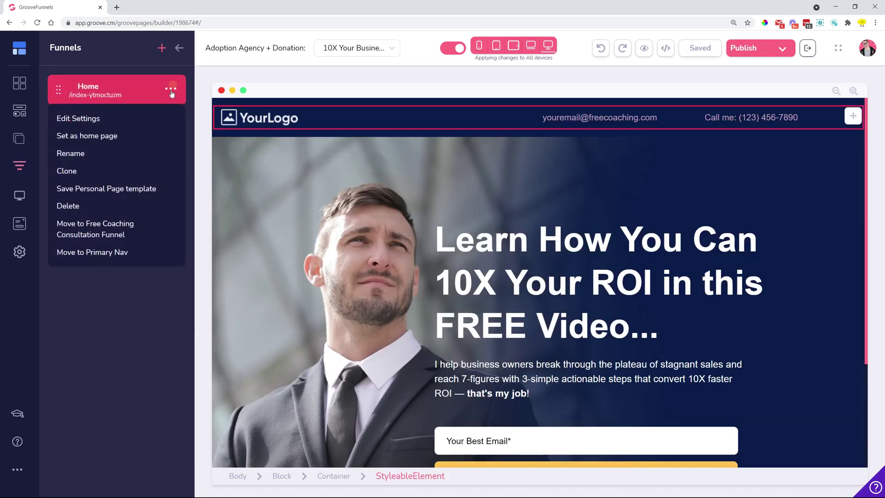
left_click(70, 138)
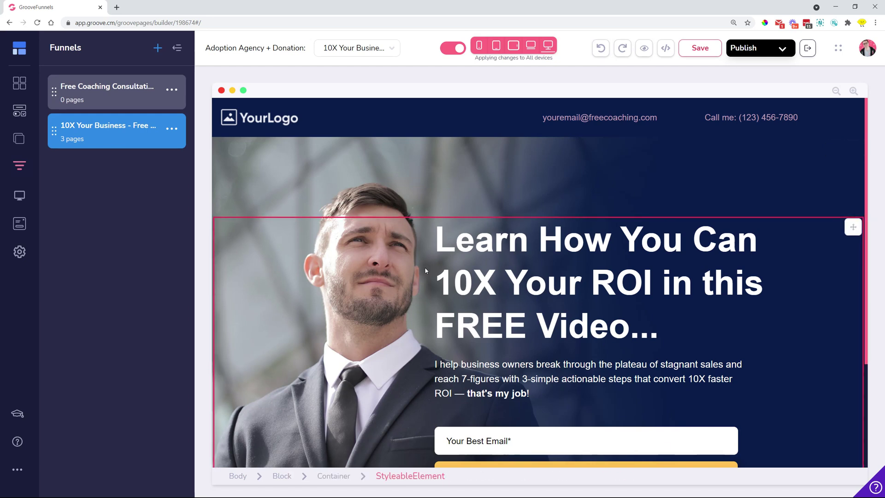
left_click(19, 138)
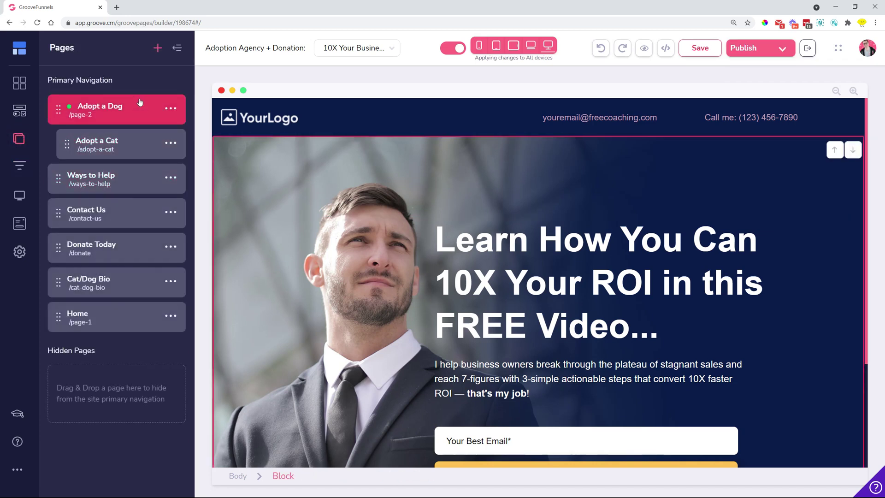
left_click(19, 165)
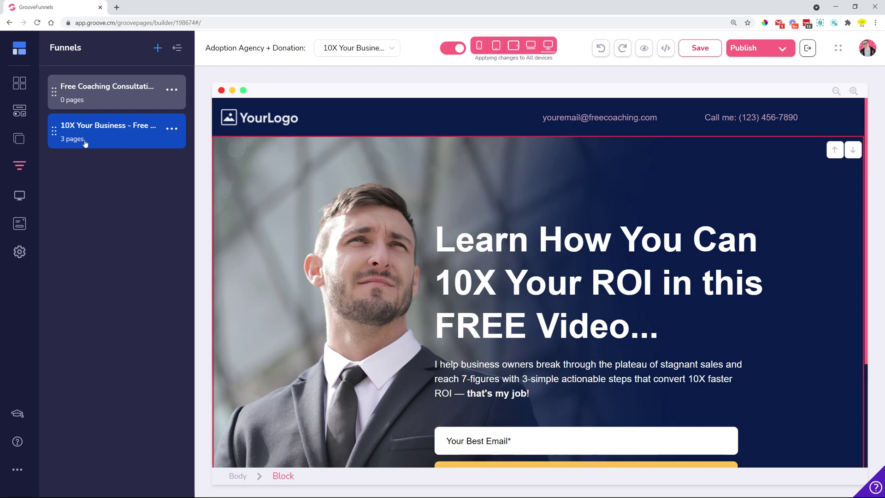
left_click(22, 146)
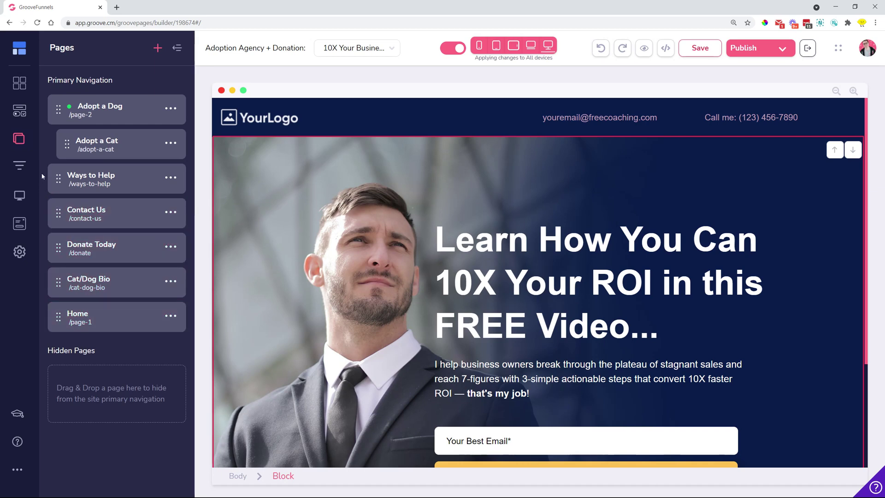
left_click(179, 48)
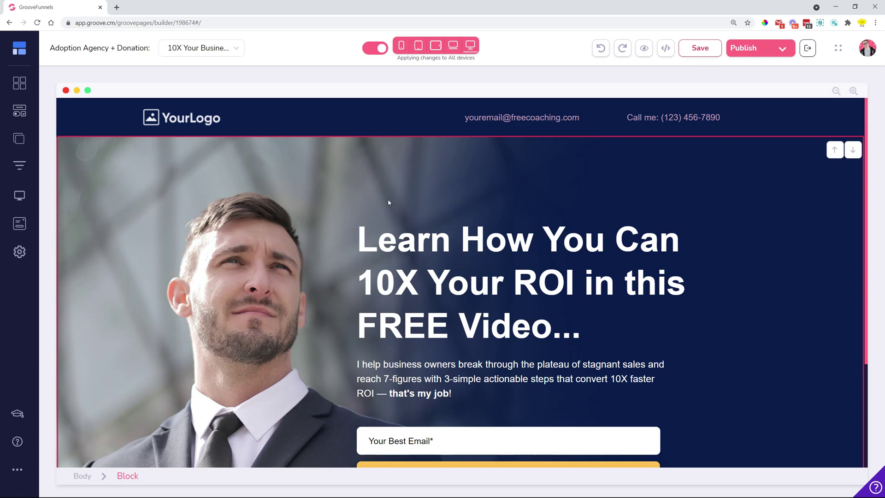
Step: Drag the first Alert Bars block onto the zoomed-out page just below the hero section
left_click(19, 84)
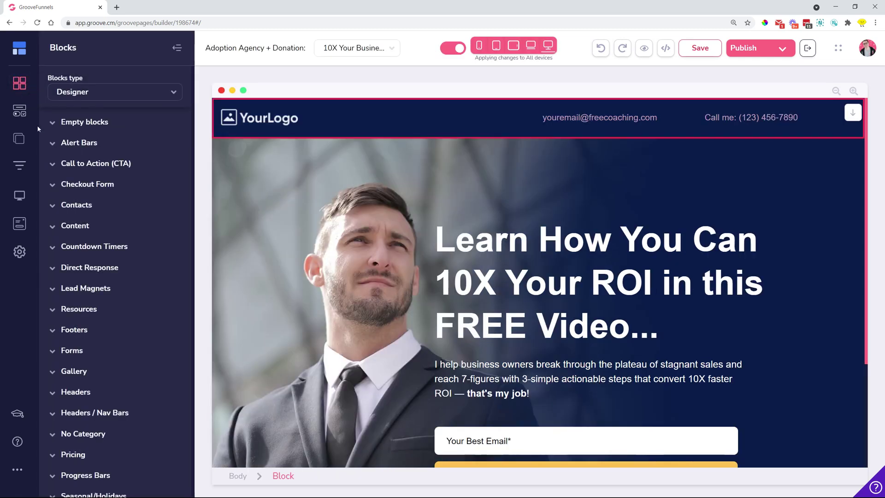
left_click(78, 144)
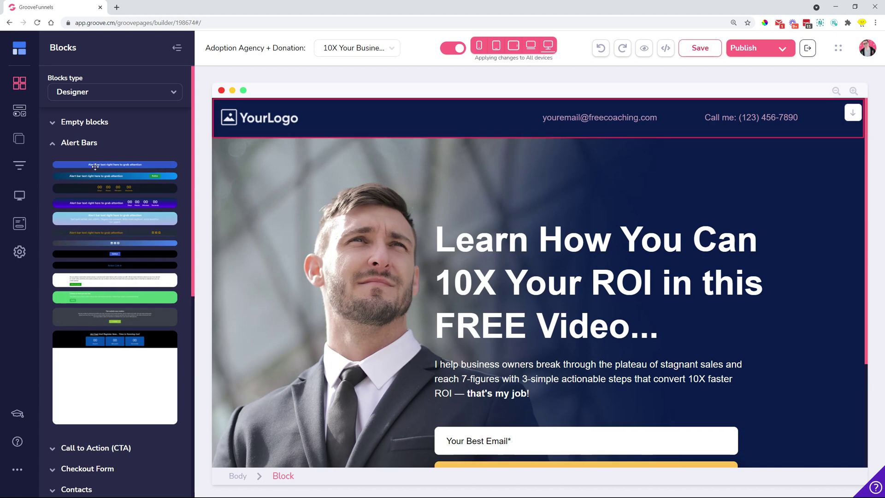
mouse_move(95, 166)
left_mouse_down()
mouse_move(283, 171)
mouse_move(416, 126)
mouse_move(424, 220)
mouse_move(433, 118)
mouse_move(431, 409)
mouse_move(452, 121)
mouse_move(138, 184)
mouse_move(88, 171)
left_mouse_up()
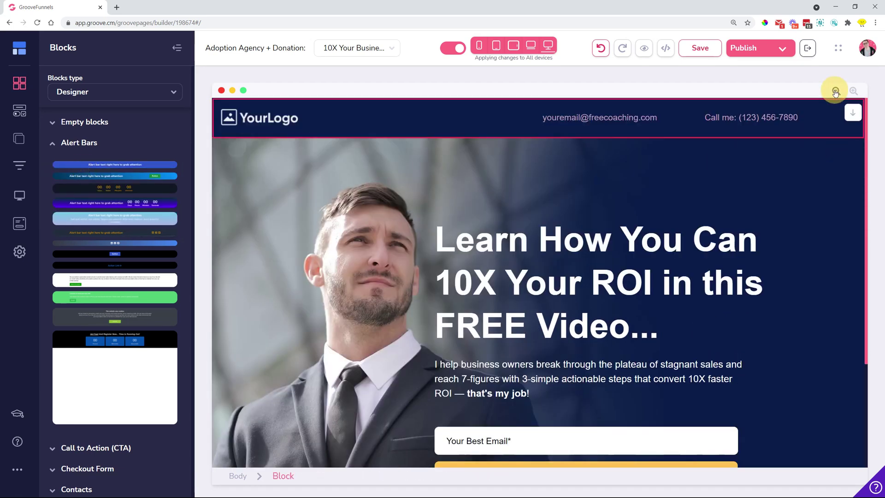
left_click(836, 91)
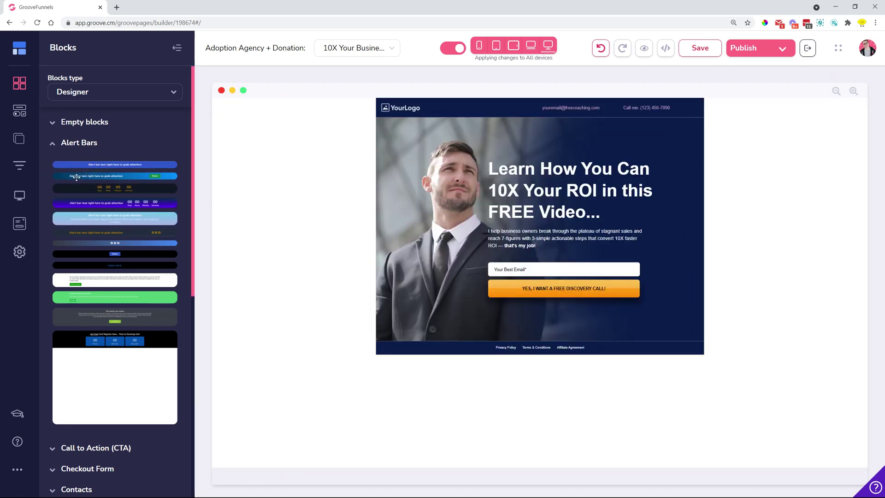
left_click_drag(84, 164, 484, 392)
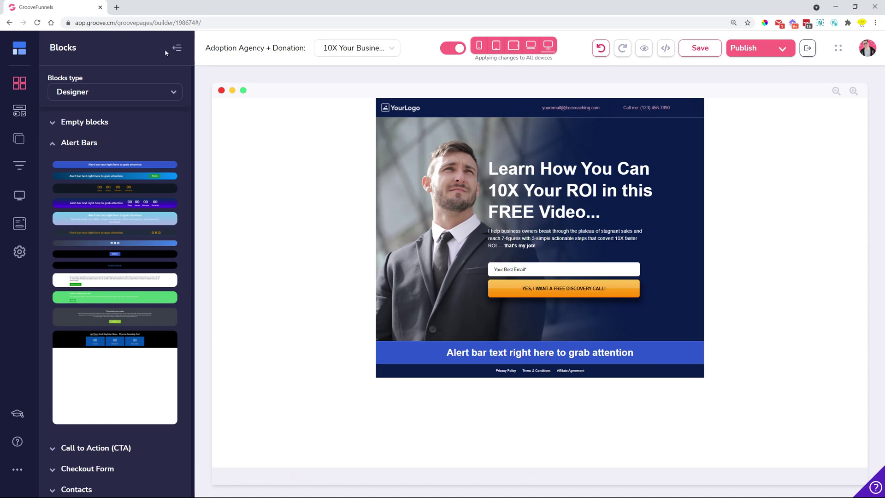
Step: Save the 10X Your Business page and exit to the Sites dashboard
left_click(808, 48)
left_click(469, 281)
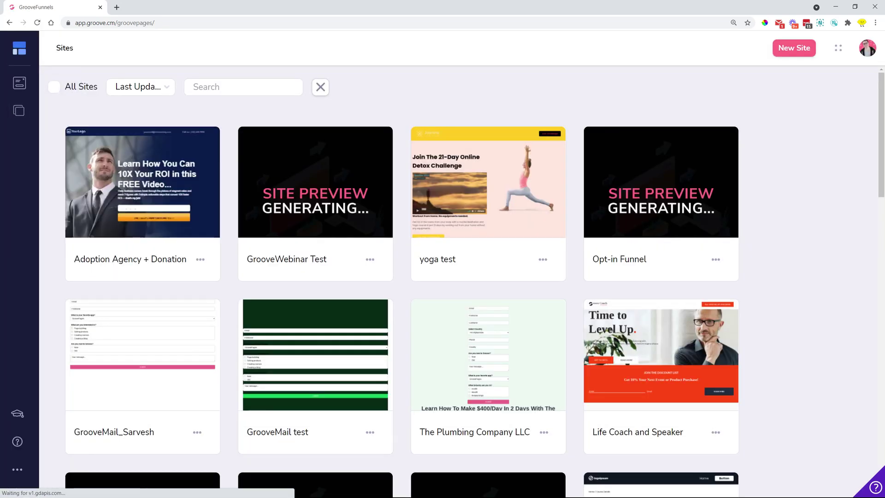
double_click(107, 57)
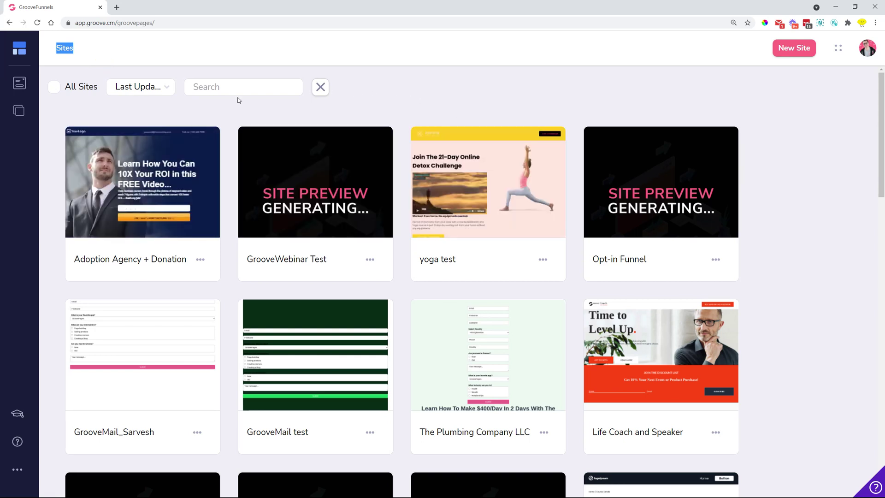
Step: Scroll through the Sites dashboard to review all listed sites
scroll(230, 105, "down", 4)
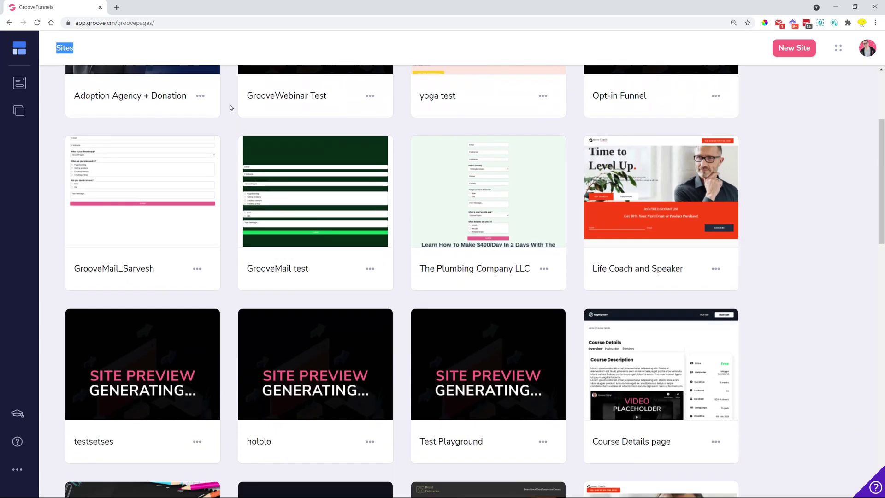
scroll(229, 105, "down", 8)
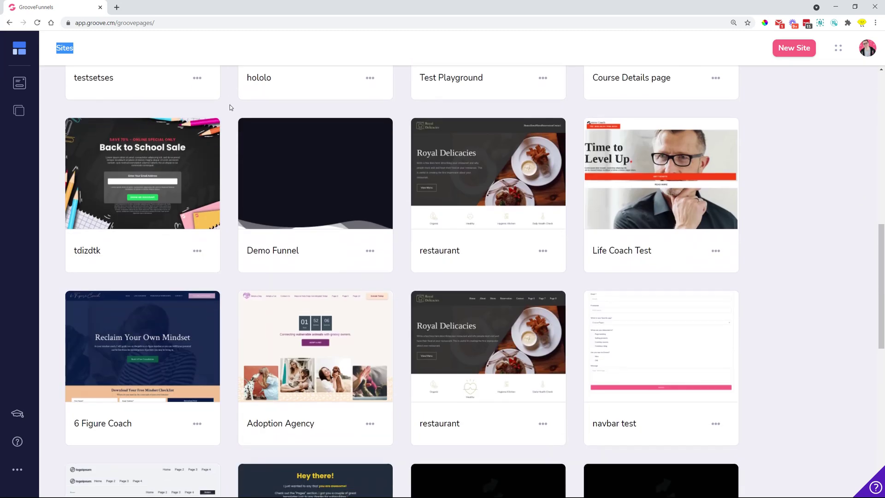
scroll(229, 106, "down", 3)
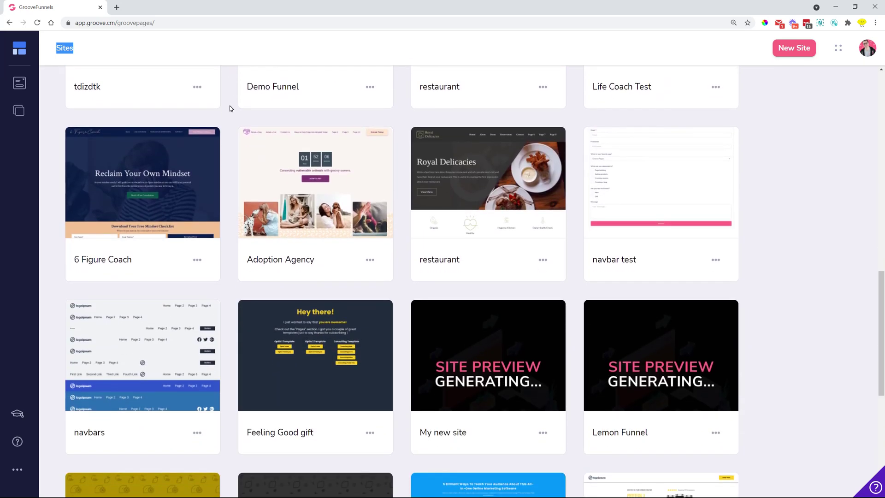
scroll(231, 107, "down", 6)
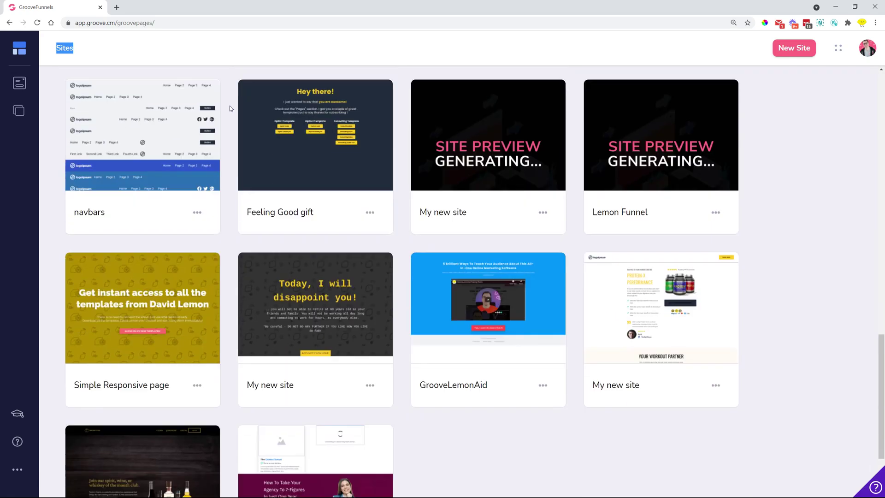
scroll(230, 102, "down", 16)
scroll(230, 104, "down", 7)
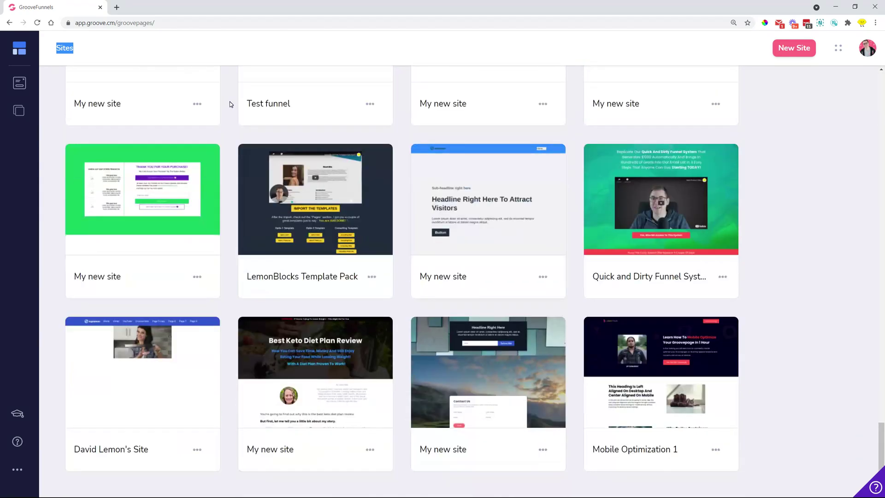
scroll(231, 104, "down", 11)
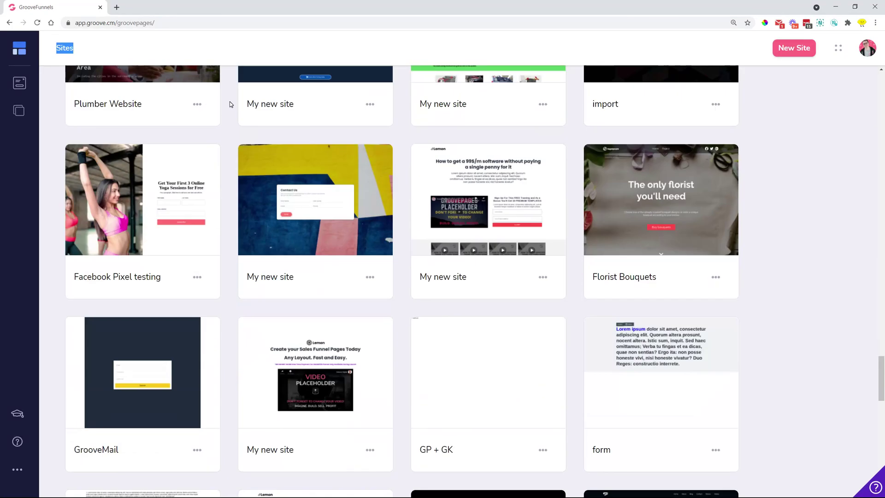
scroll(230, 105, "down", 18)
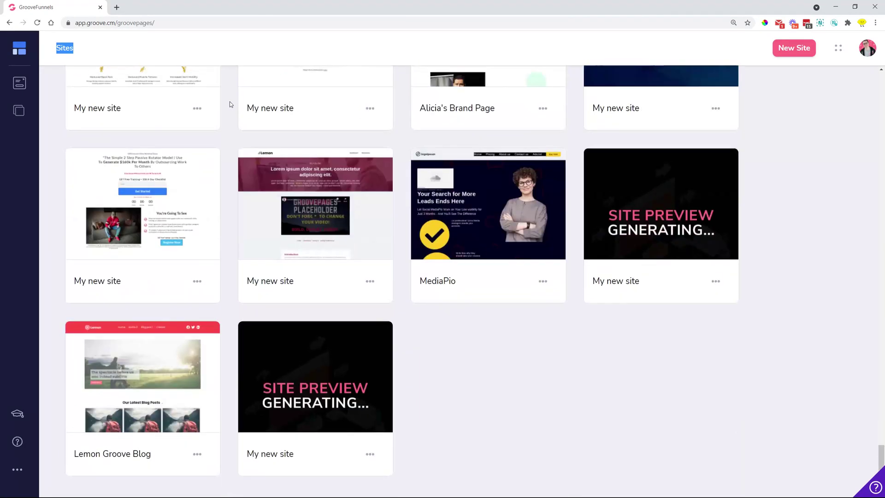
scroll(231, 104, "down", 13)
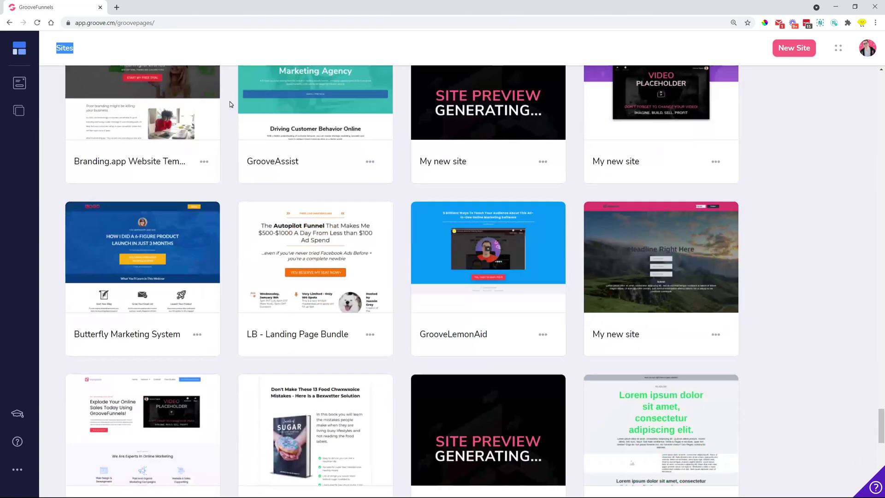
scroll(230, 105, "down", 13)
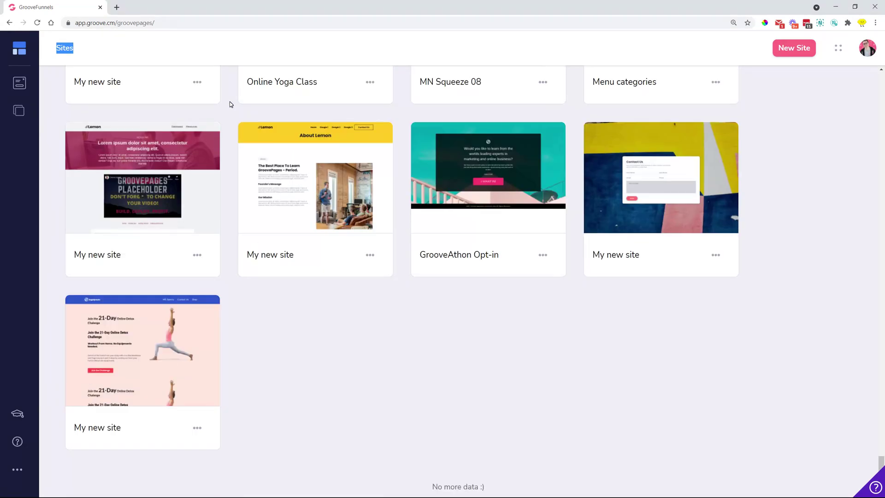
scroll(231, 105, "up", 20)
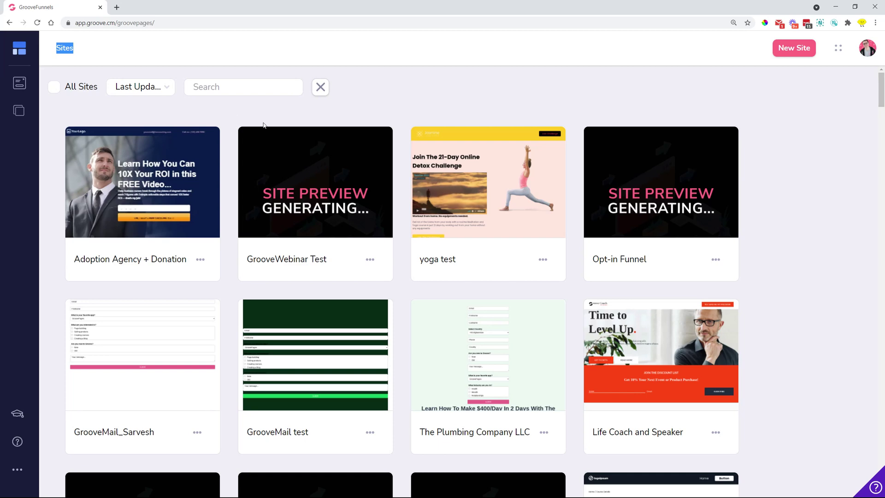
scroll(798, 127, "down", 9)
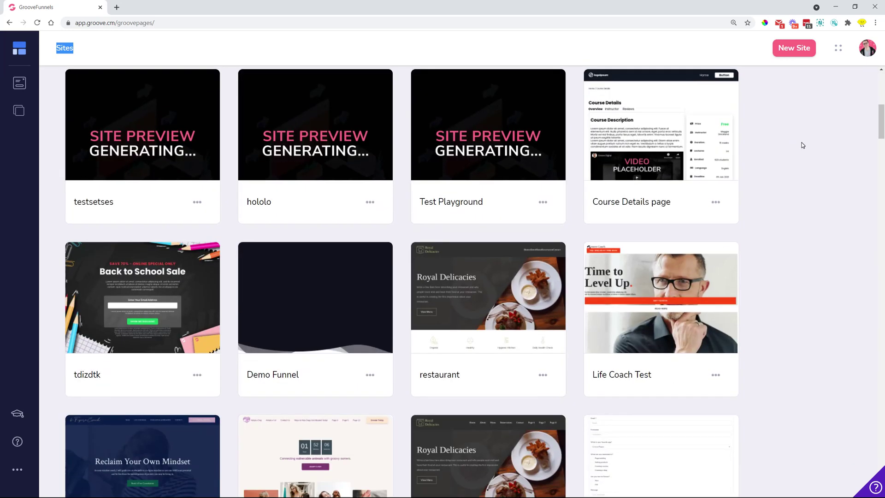
scroll(802, 145, "up", 10)
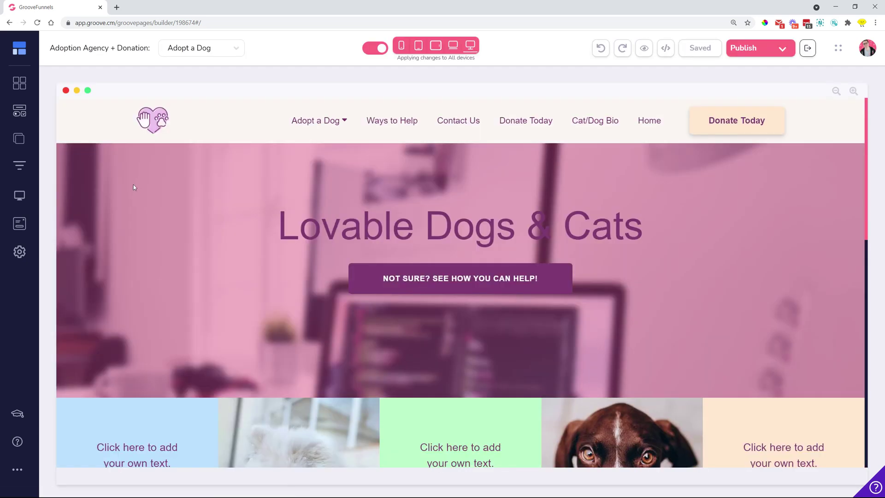
Step: Drag a checkout element from the Elements list into the Adopt a Dog hero section
left_click(20, 111)
scroll(147, 332, "down", 8)
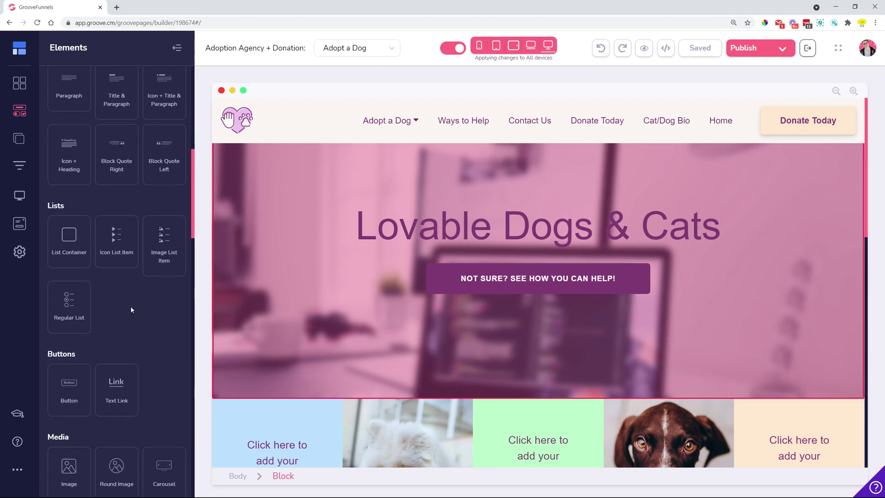
scroll(131, 306, "down", 5)
scroll(131, 305, "down", 7)
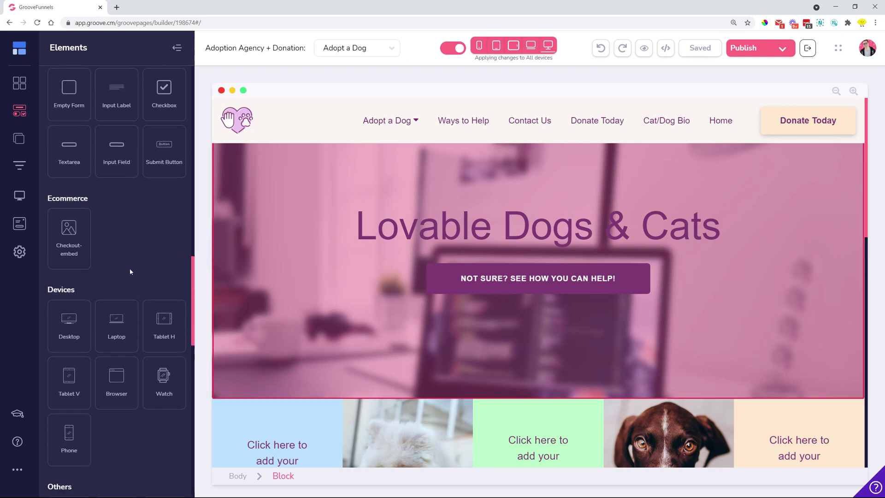
left_click_drag(66, 245, 544, 242)
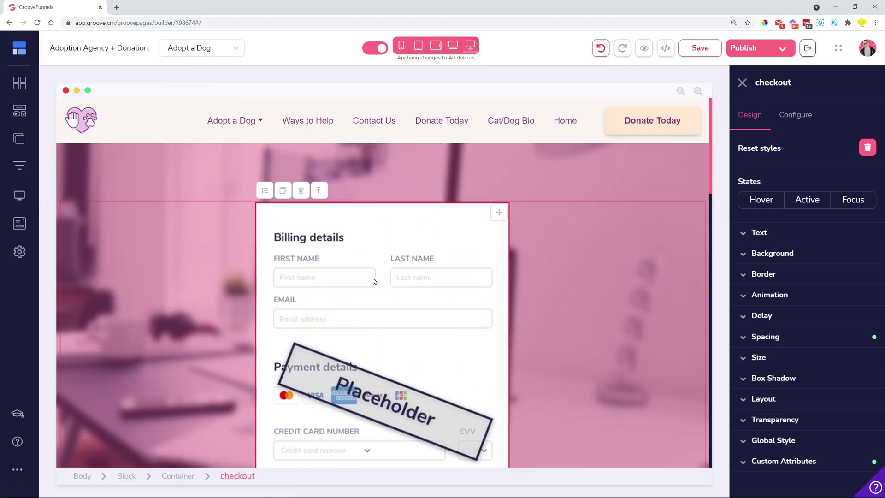
Step: Try the Groovesell Checkout style, then switch the checkout to external checkout code
left_click(796, 115)
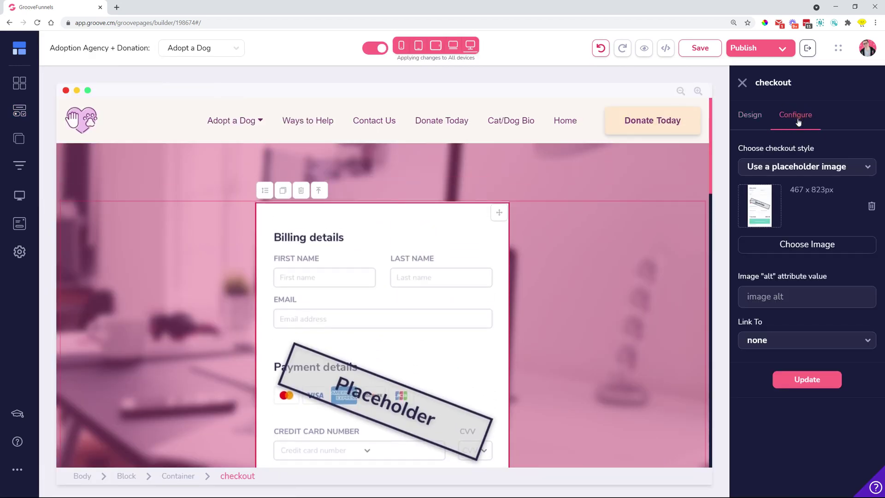
left_click(753, 168)
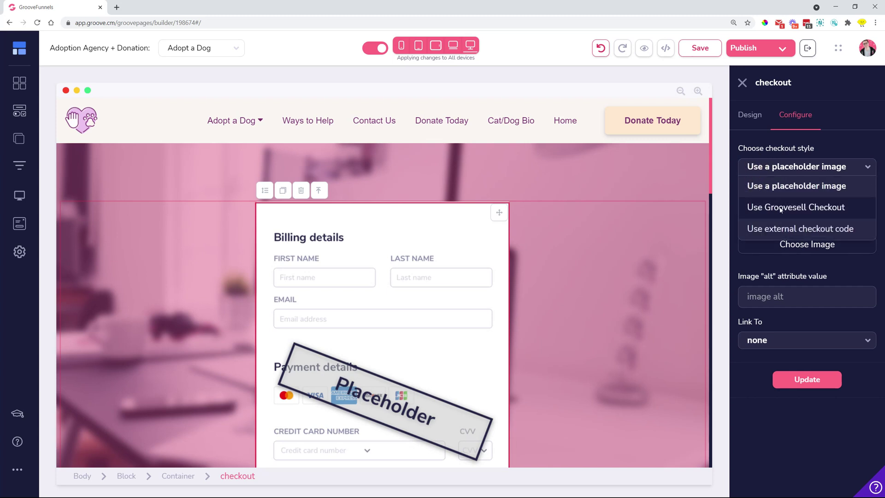
left_click(781, 208)
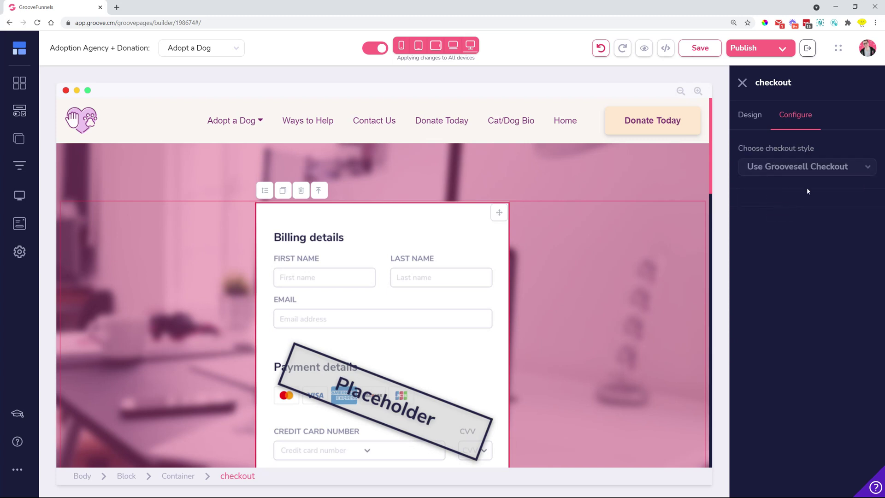
left_click(762, 208)
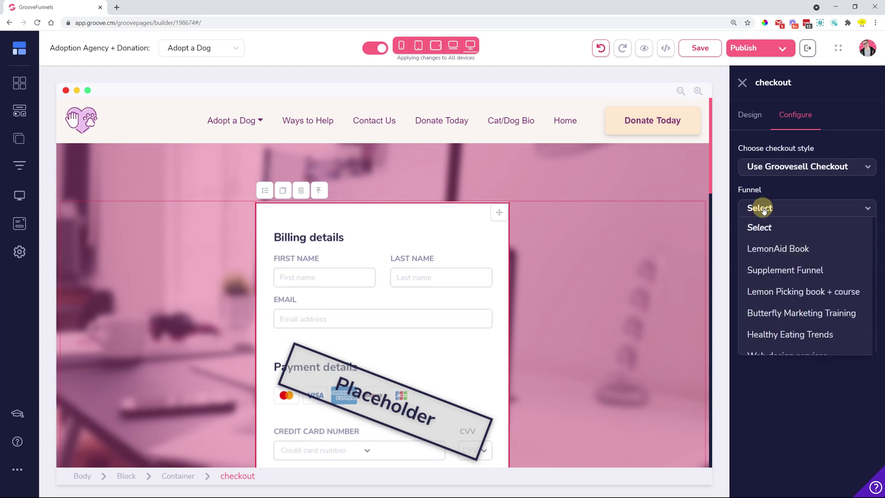
scroll(800, 236, "down", 2)
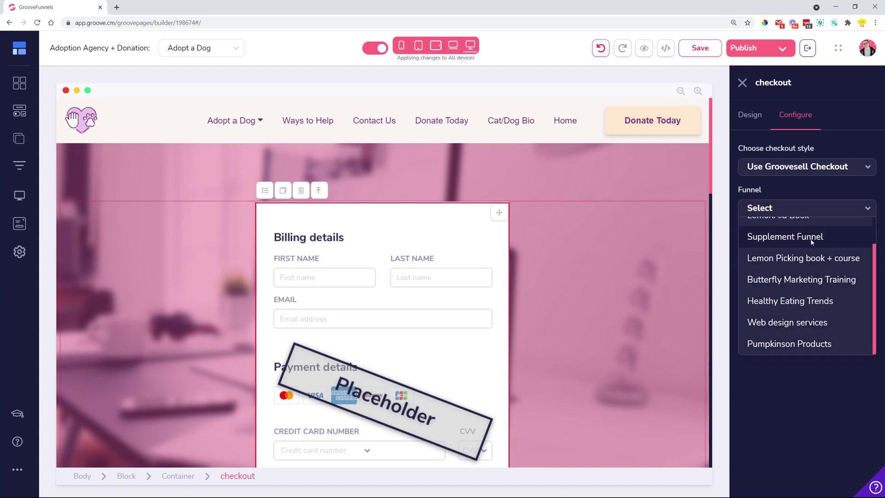
left_click(803, 209)
left_click(804, 169)
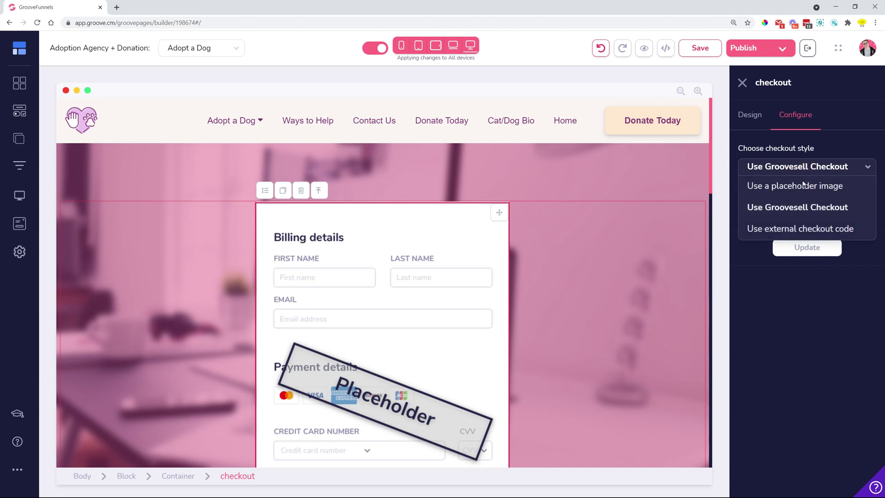
left_click(777, 229)
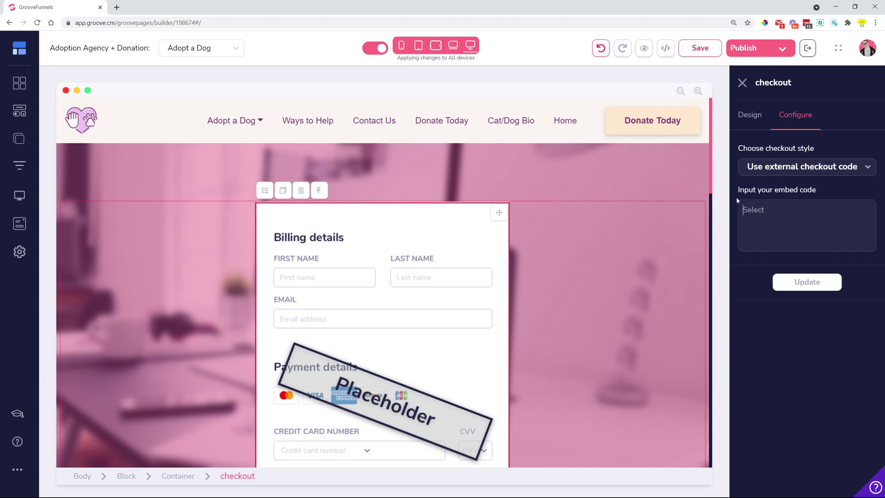
left_click_drag(738, 190, 811, 190)
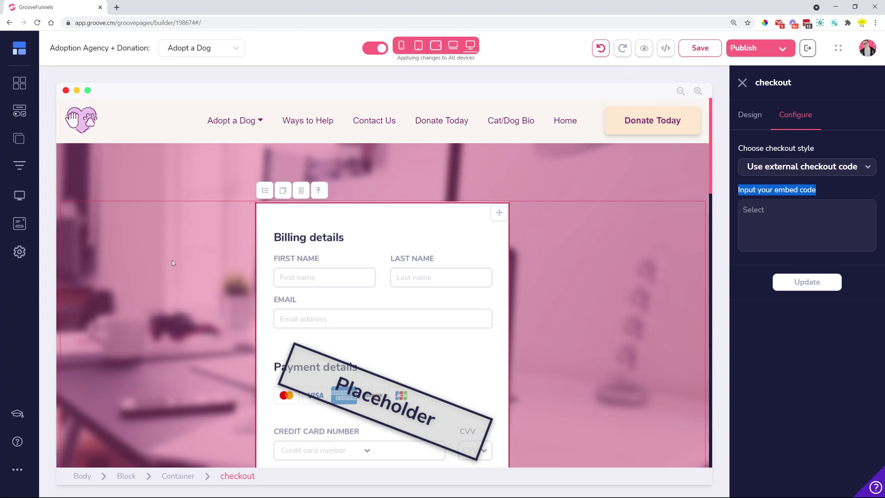
left_click(810, 234)
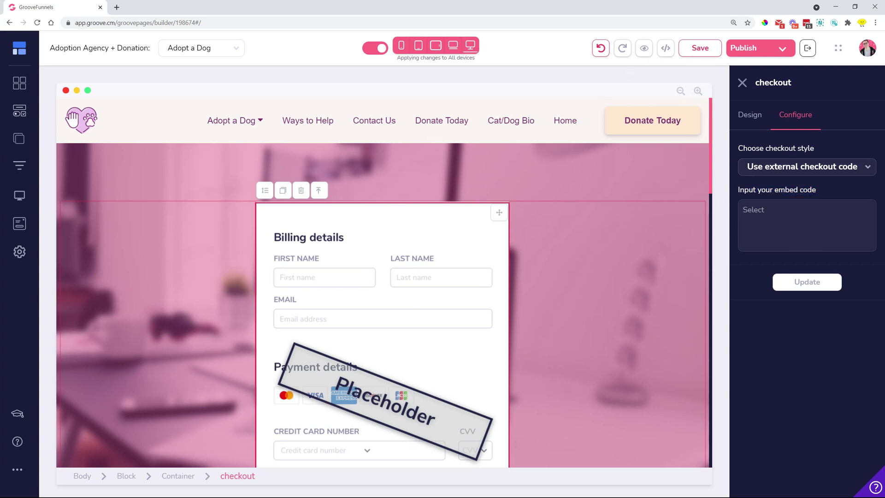
Step: Change the checkout style to a placeholder image
left_click(796, 172)
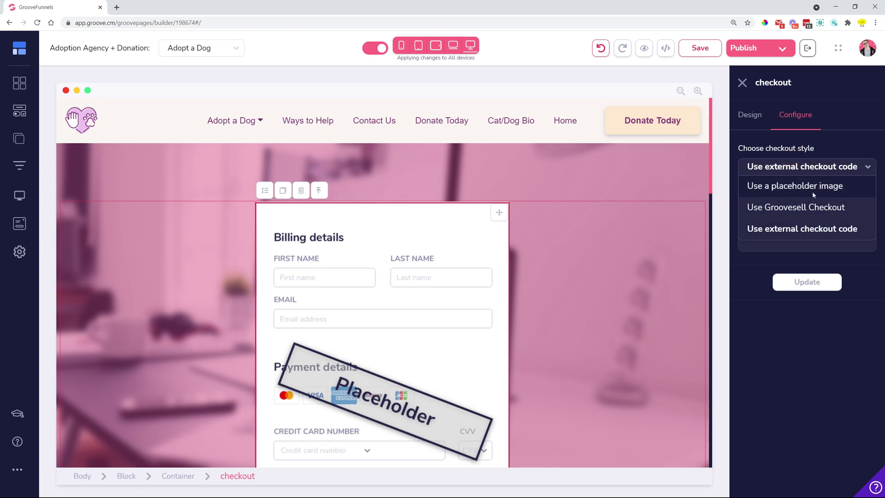
left_click(813, 195)
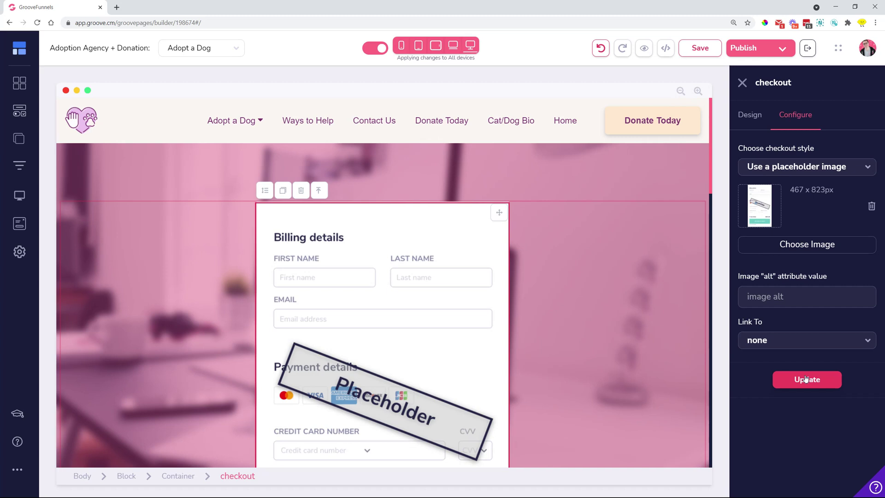
left_click(806, 379)
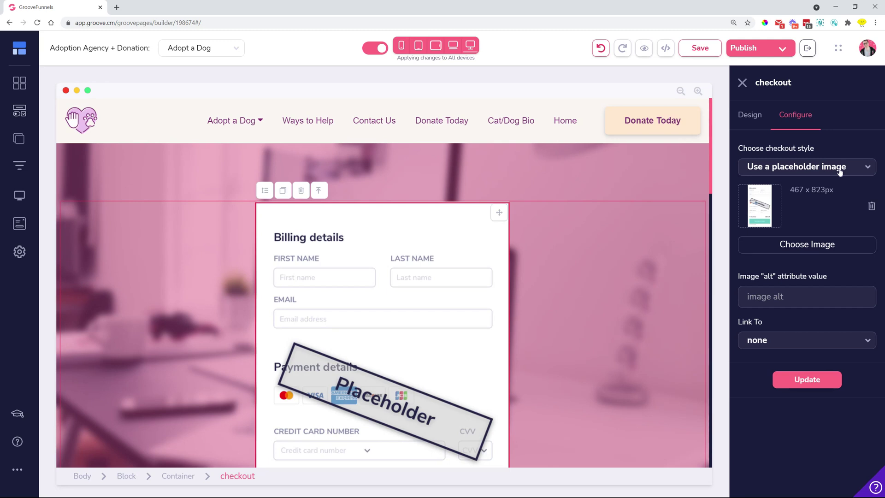
Step: Set Groovesell Checkout with the Lemon Picking book + course funnel and Lemon Picking Book product
left_click(840, 171)
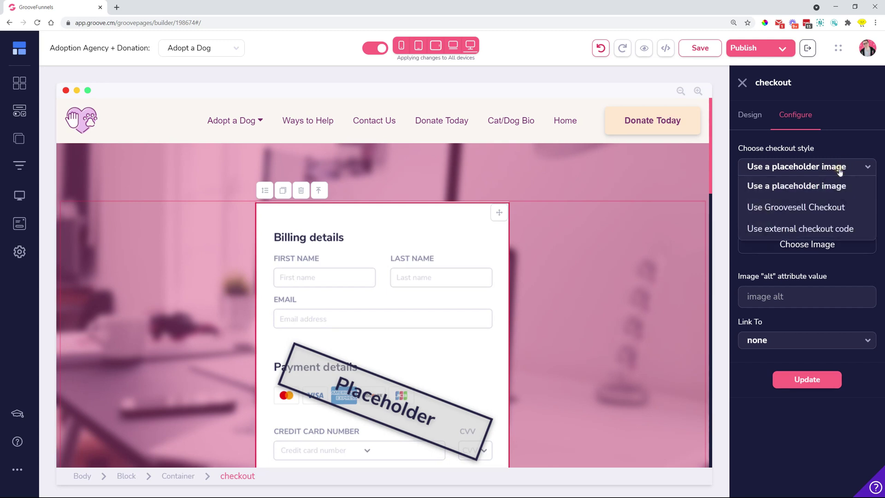
left_click(807, 207)
left_click(807, 208)
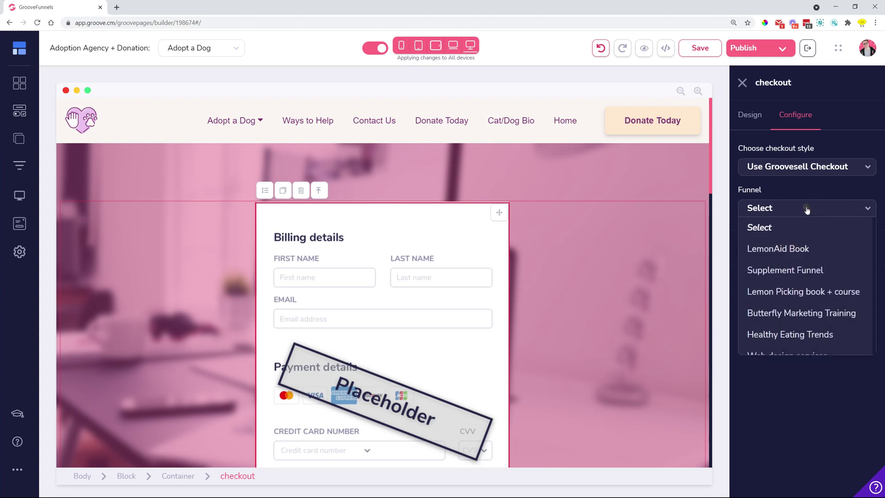
left_click(786, 288)
left_click(790, 258)
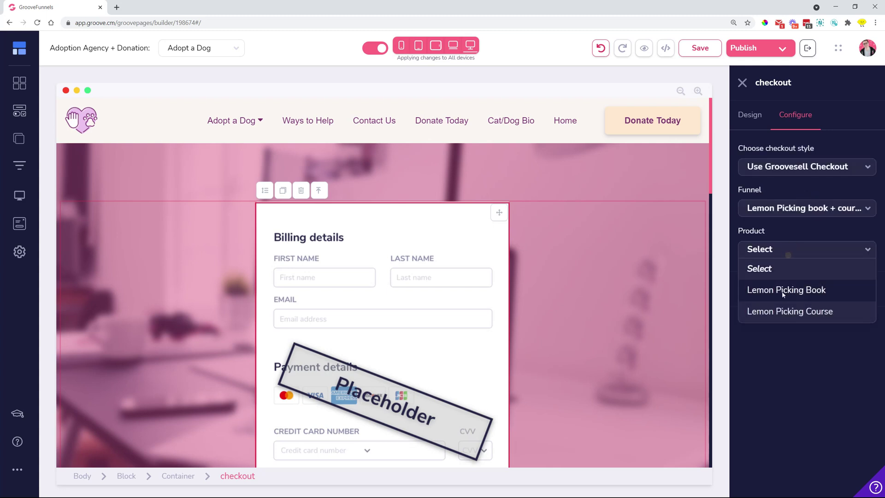
left_click(787, 290)
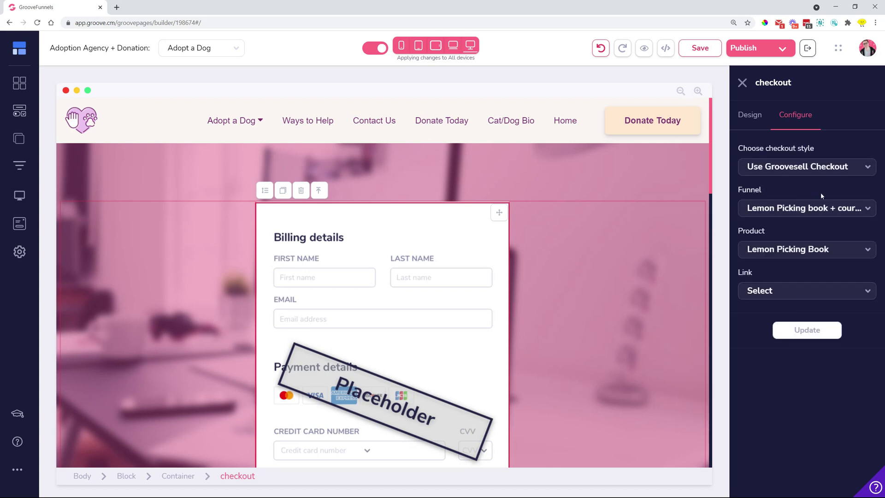
Step: Return the checkout to external checkout code and close its settings panel
left_click(807, 170)
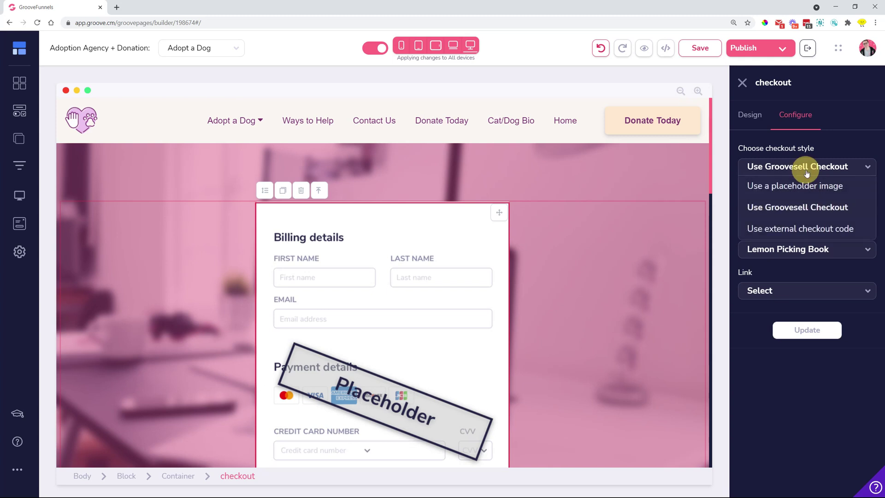
left_click(803, 231)
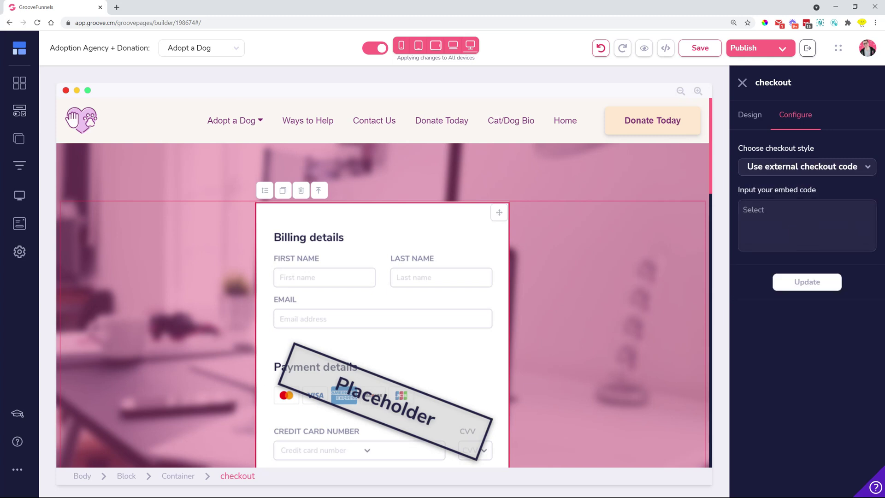
left_click(802, 233)
left_click(742, 83)
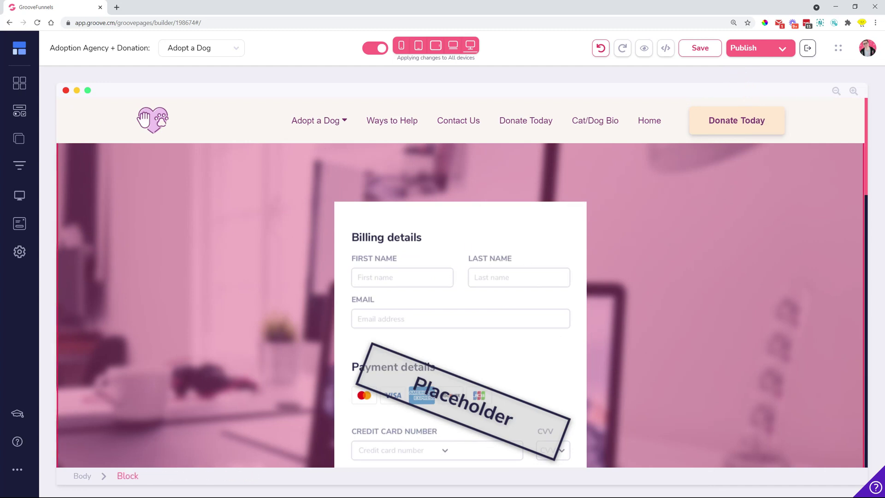
Step: Create a new standard popup and fill it with the first newsletter template
left_click(21, 224)
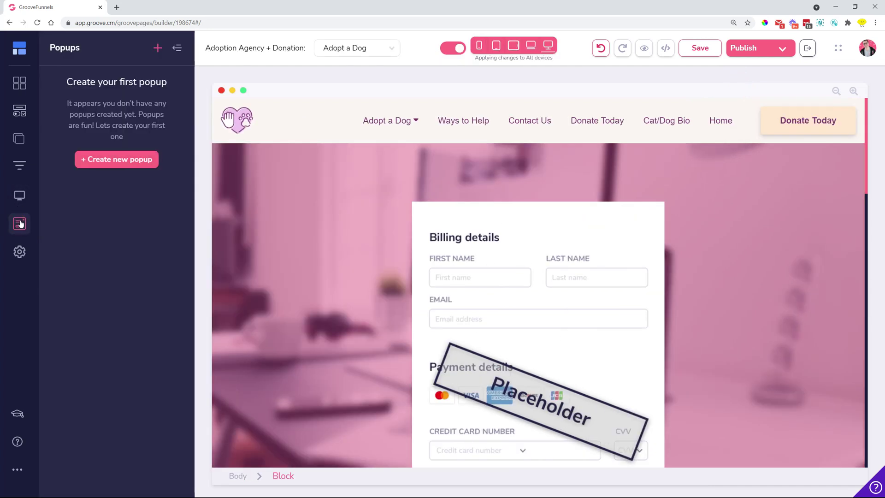
left_click(116, 156)
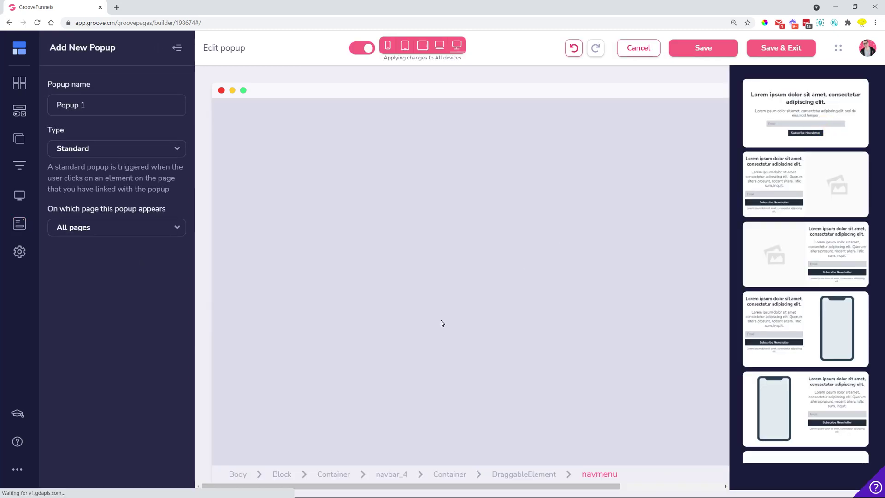
left_click(805, 113)
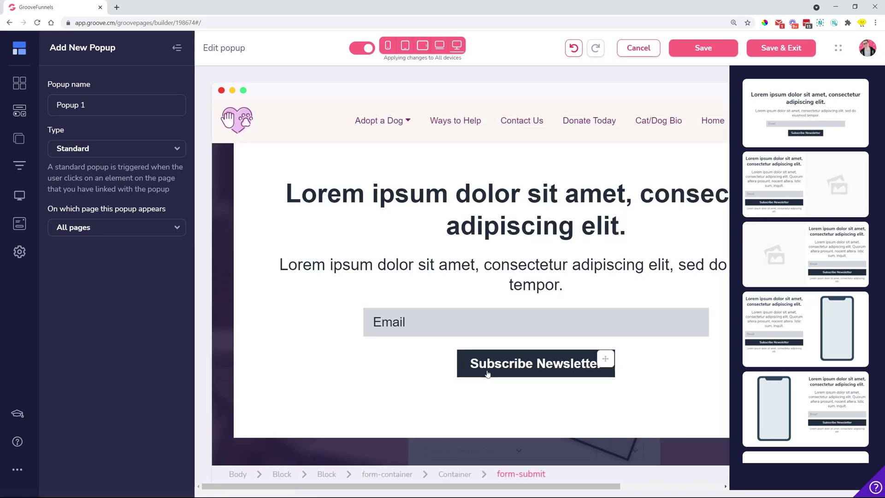
Step: Select the Subscribe Newsletter button and scroll the Elements list to find Button
left_click(549, 367)
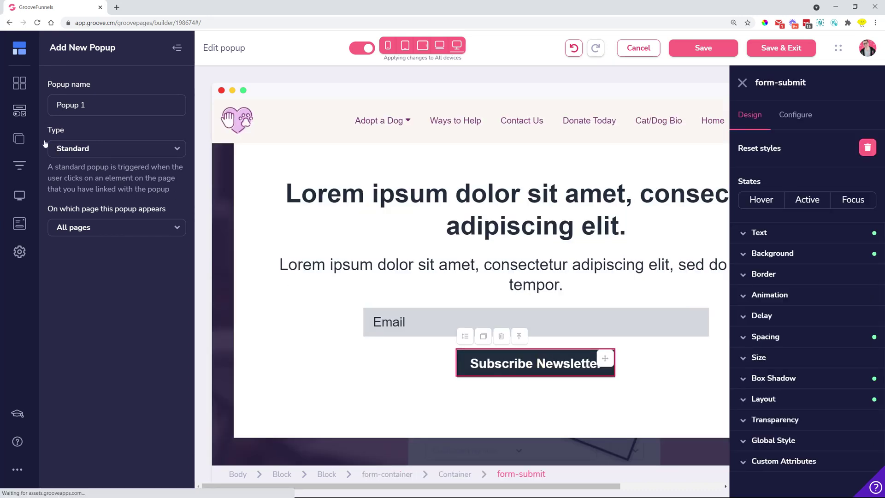
left_click(20, 112)
scroll(100, 275, "down", 8)
scroll(100, 274, "down", 1)
Step: Drop a Button below Subscribe Newsletter and enable Close popup on click
left_click_drag(67, 346, 540, 387)
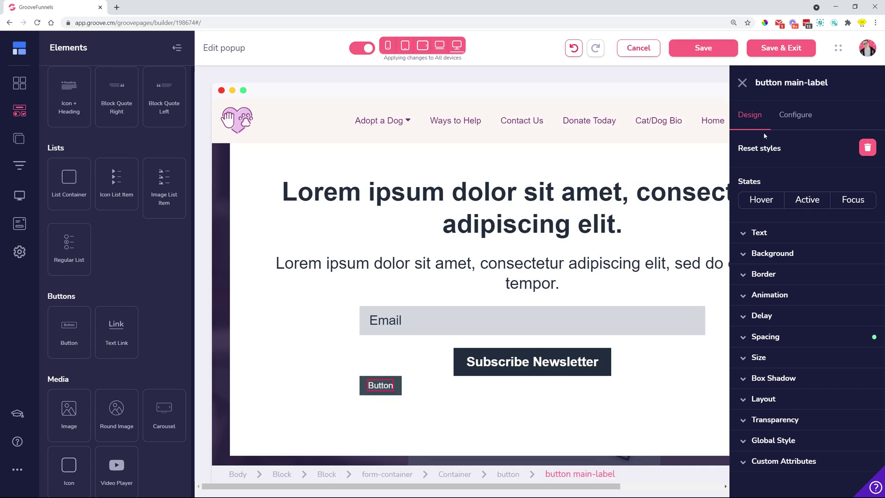
left_click(810, 124)
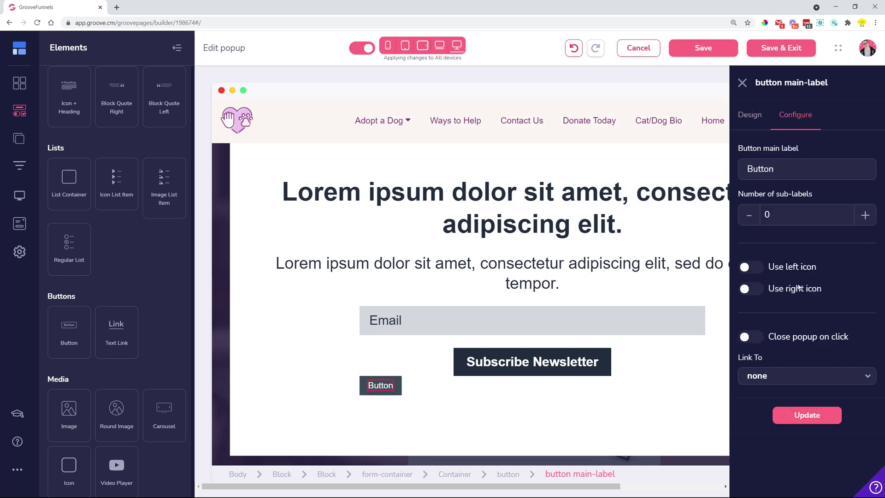
left_click_drag(850, 337, 767, 337)
left_click(750, 337)
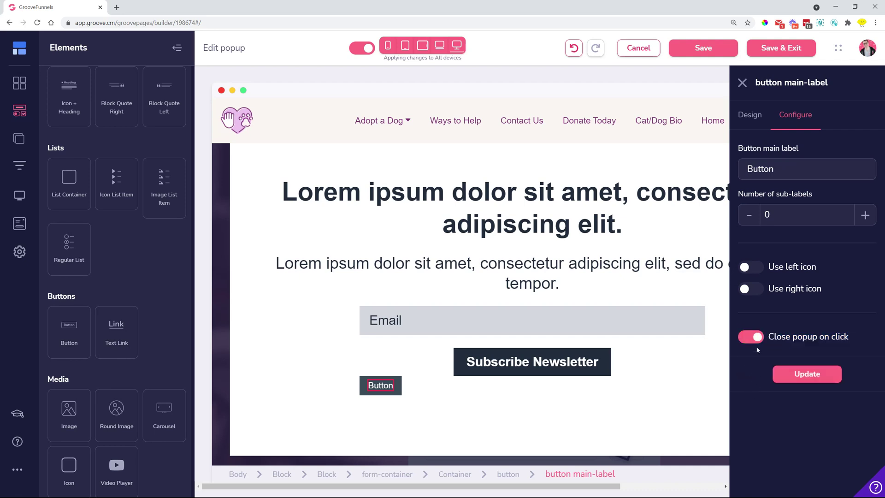
left_click(751, 336)
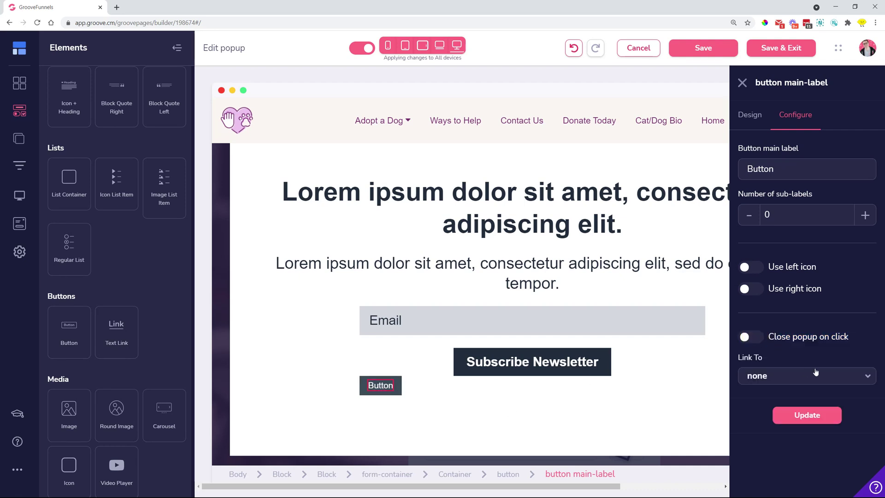
left_click(751, 337)
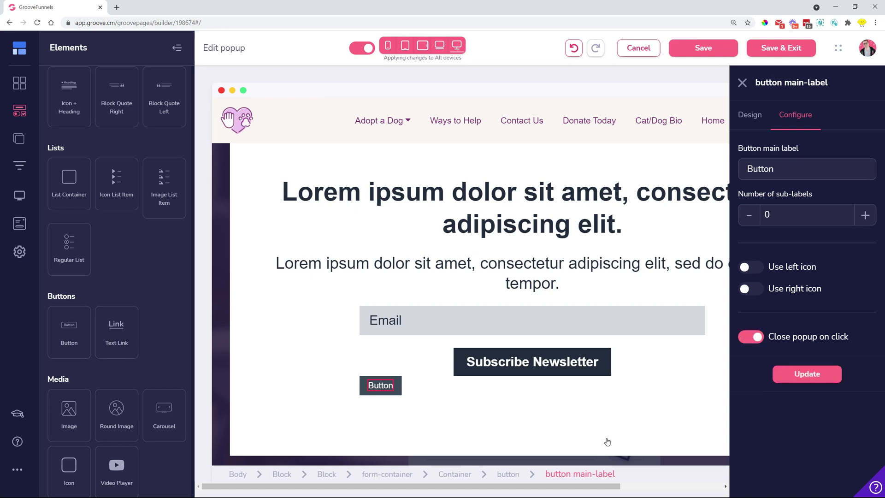
Step: Label the new button 'No, I am not interested' and apply the update
double_click(786, 168)
type("C")
key("BackSpace")
type("No, I am not interested")
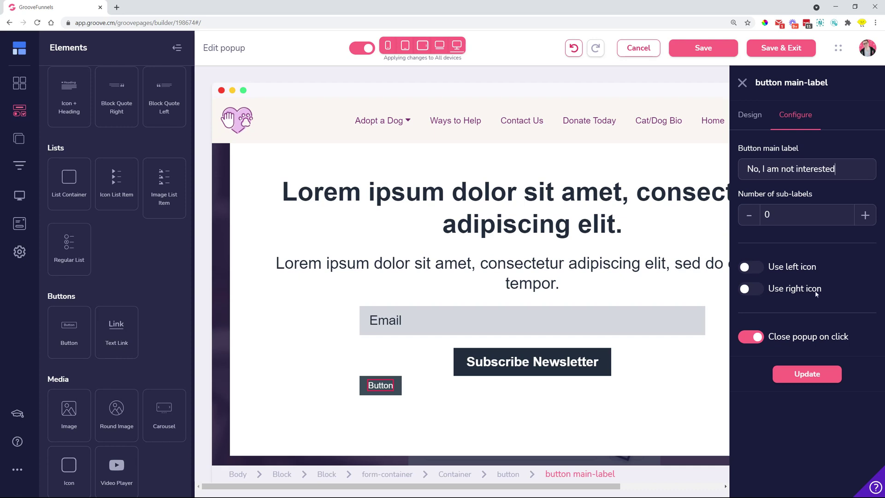
left_click(810, 376)
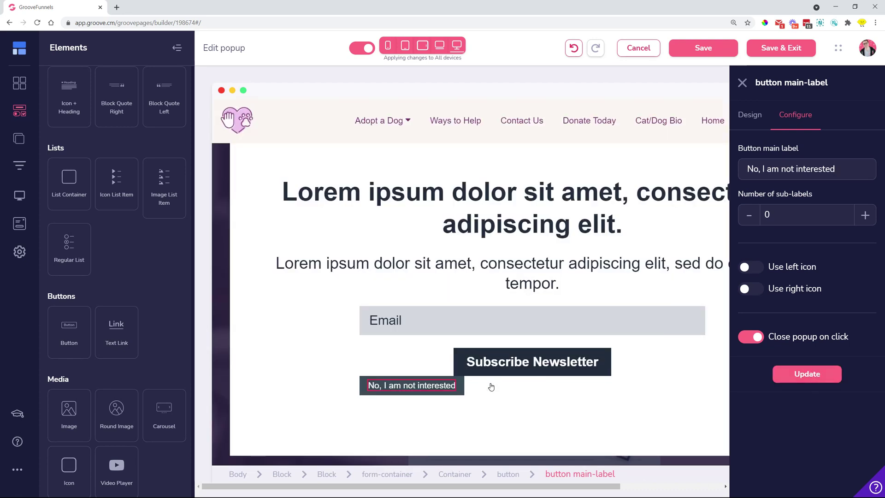
Step: Reapply the 'No, I am not interested' button settings, then cancel out of the popup editor
left_click(593, 422)
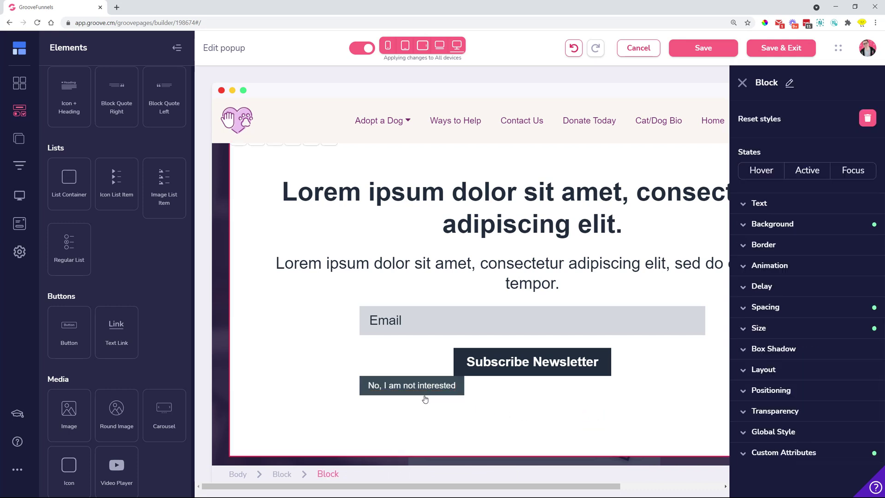
left_click(415, 385)
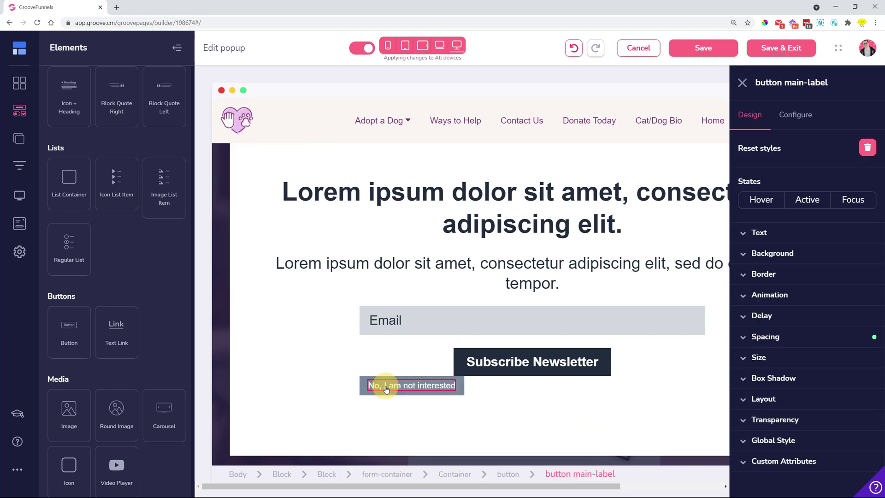
left_click(812, 115)
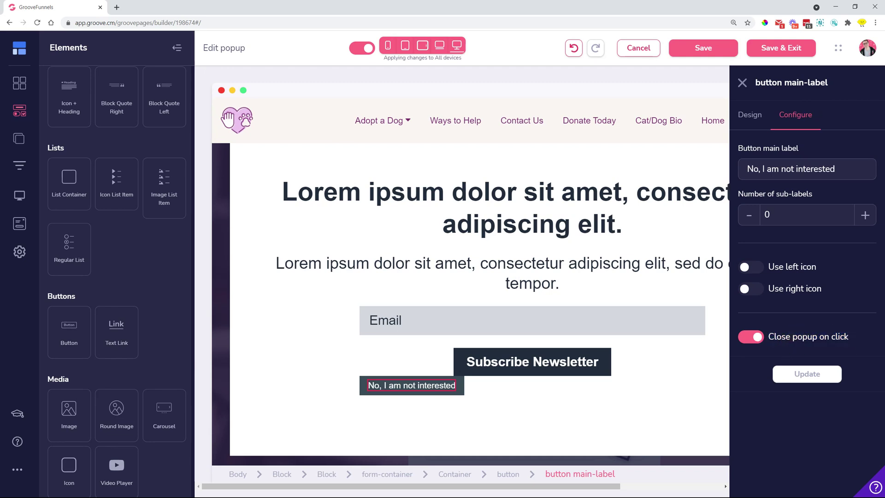
left_click(796, 377)
left_click(633, 49)
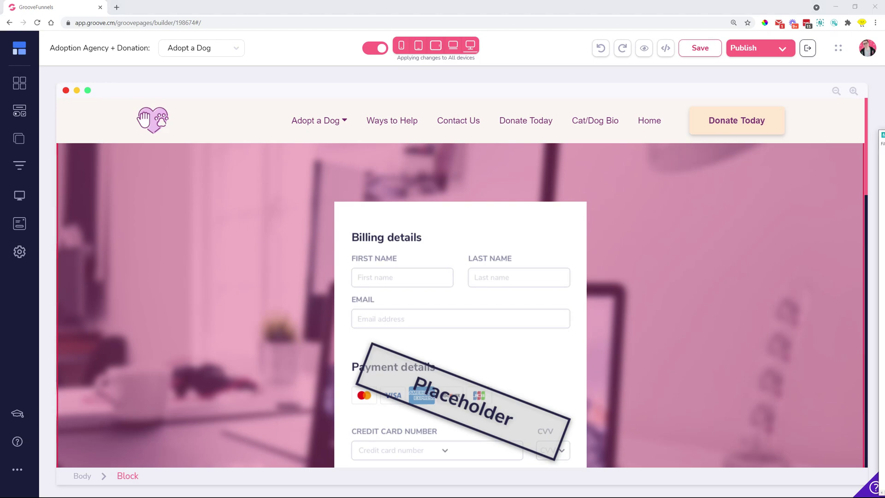
key("alt+Tab")
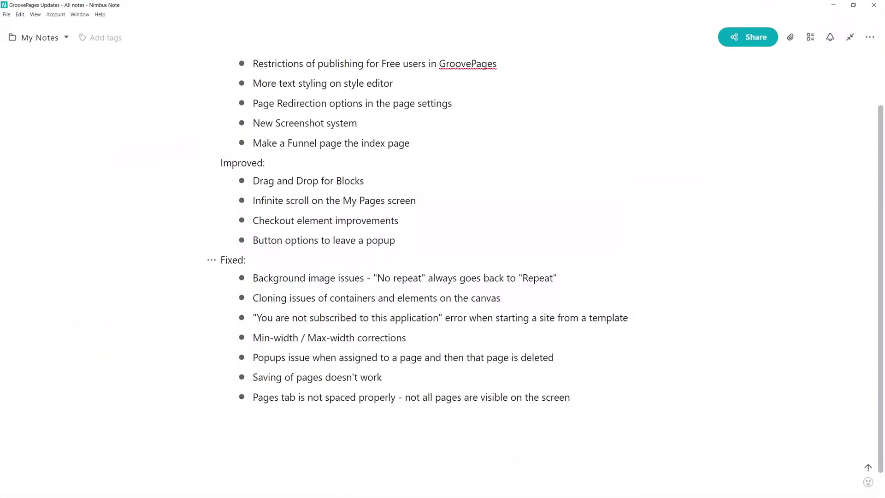
left_click_drag(258, 278, 406, 277)
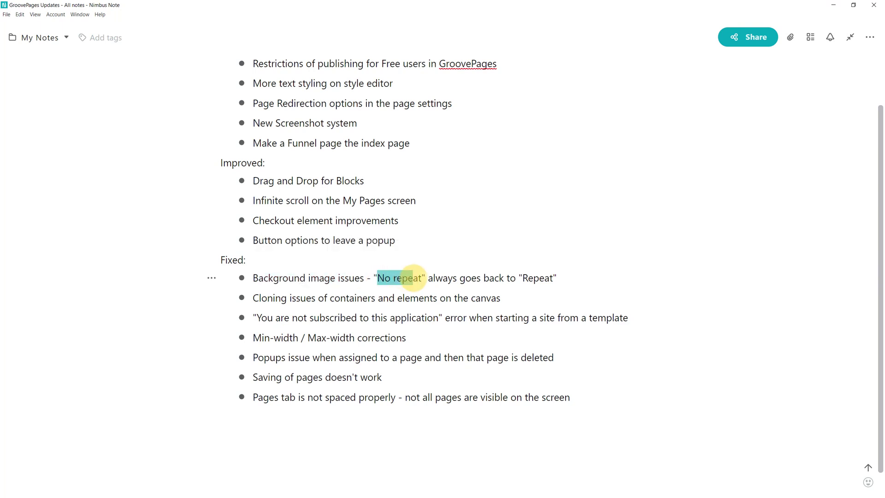
left_click_drag(414, 277, 421, 277)
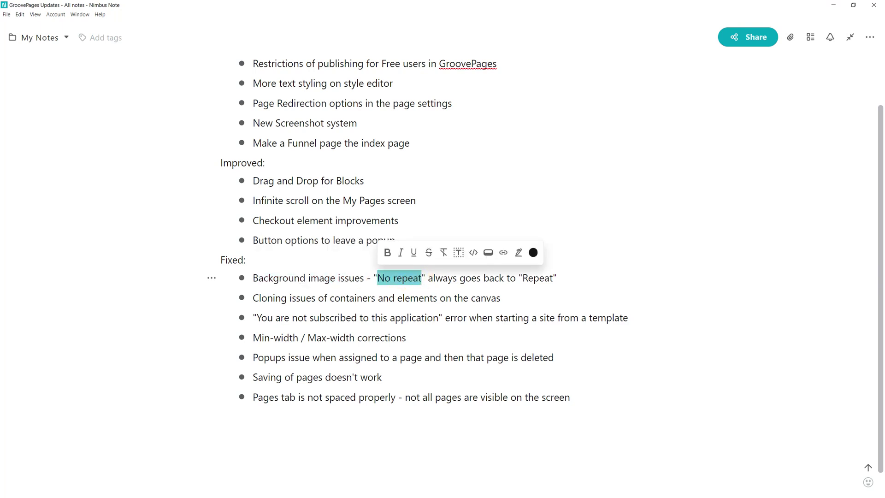
left_click_drag(523, 278, 549, 278)
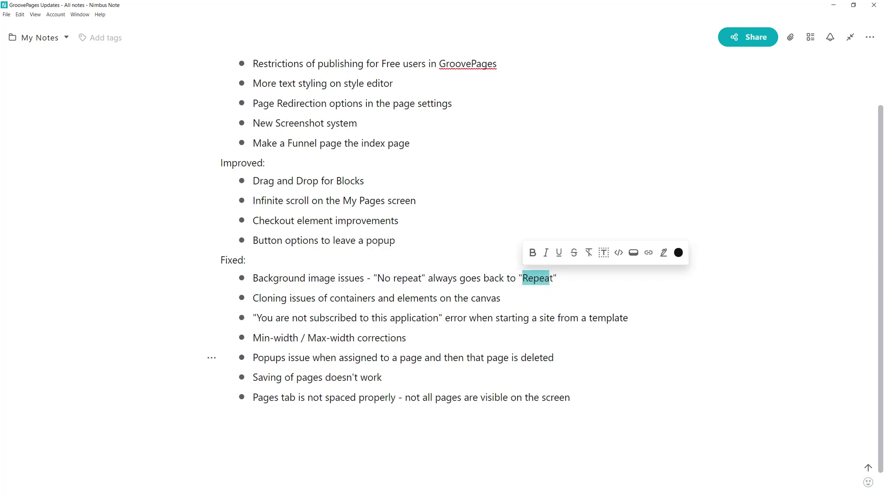
left_click_drag(253, 298, 500, 298)
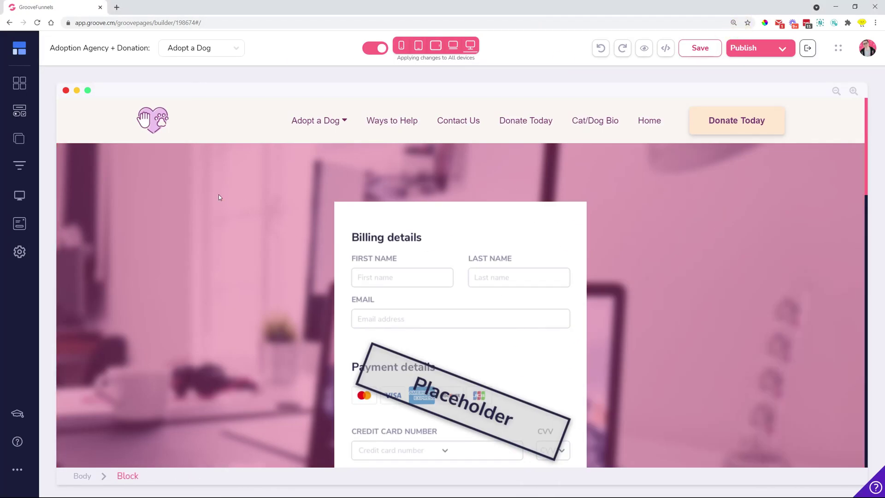
scroll(219, 195, "down", 5)
scroll(219, 168, "down", 3)
left_click(389, 263)
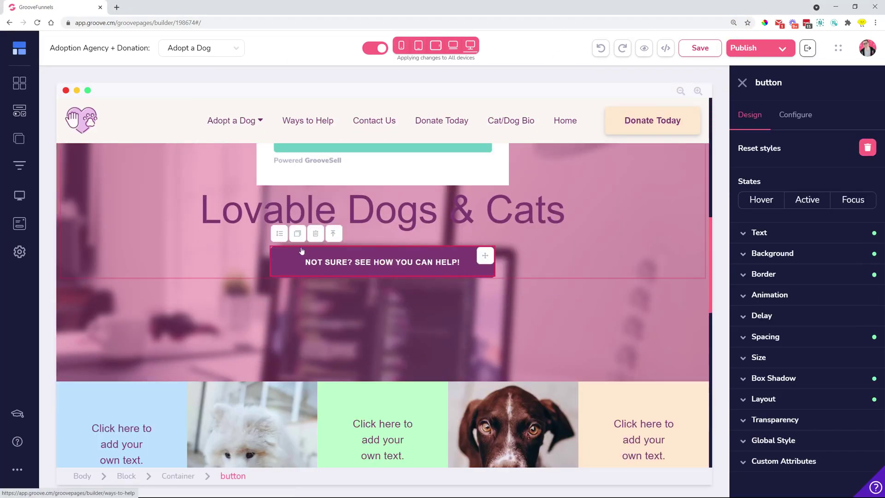
left_click(296, 234)
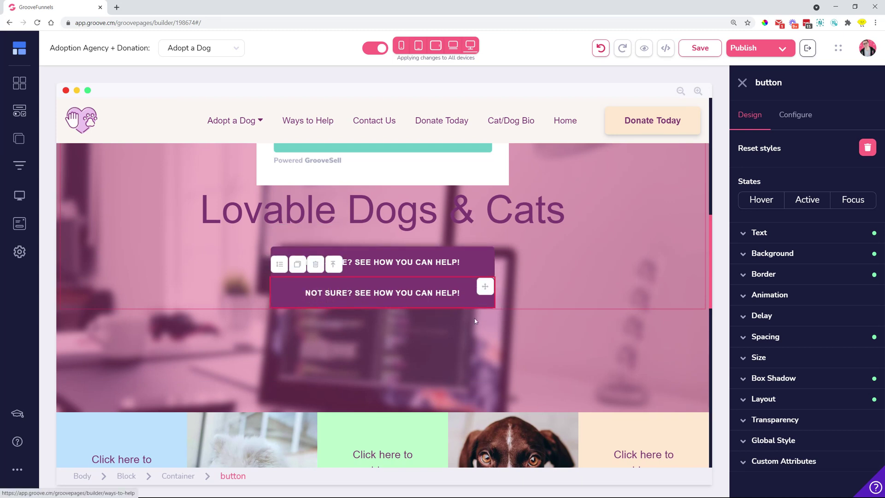
left_click(401, 345)
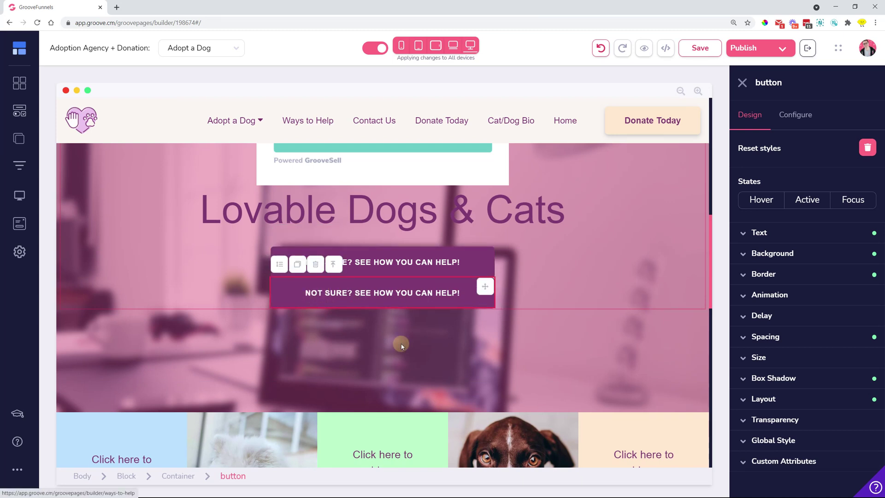
left_click(381, 304)
left_click(318, 270)
left_click(479, 283)
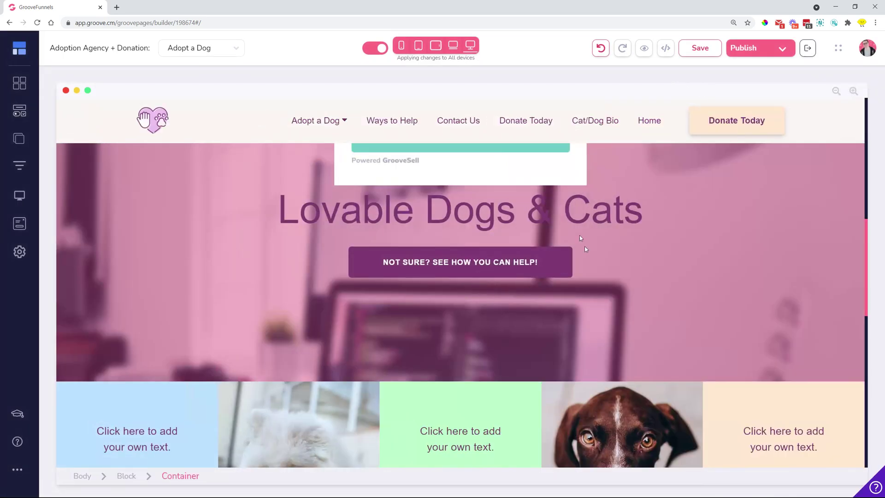
scroll(461, 305, "up", 2)
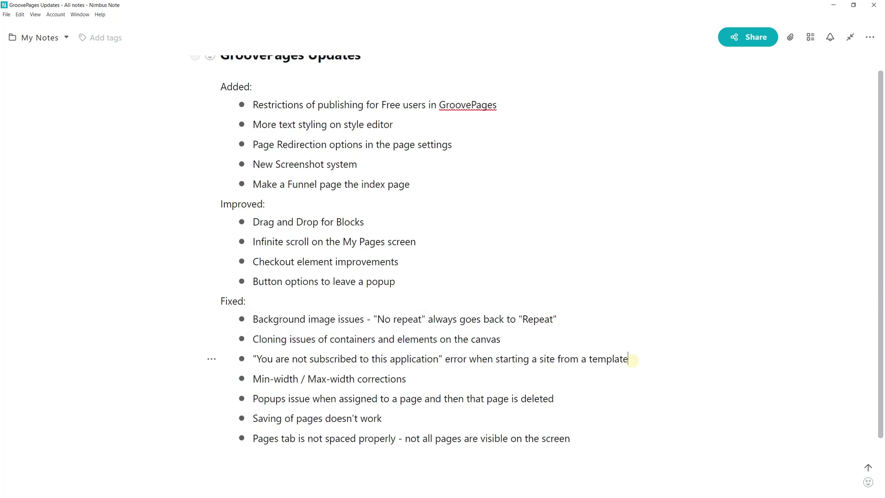
left_click_drag(628, 359, 579, 359)
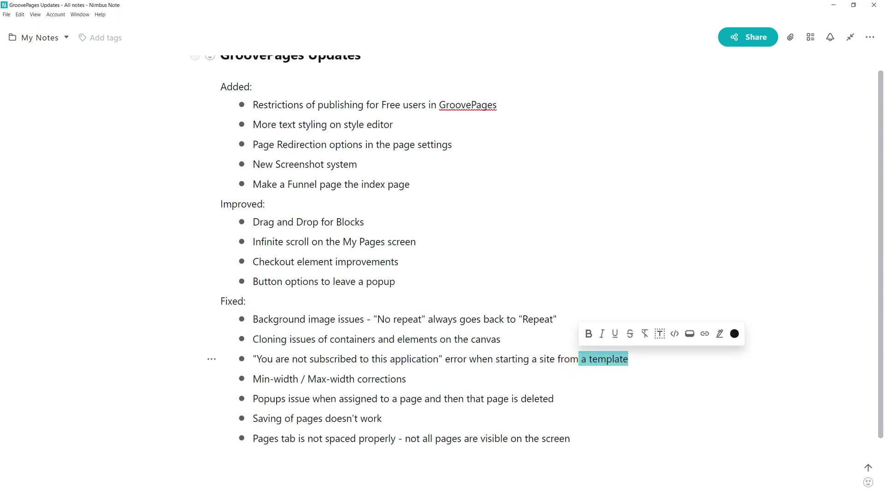
left_click_drag(254, 358, 442, 359)
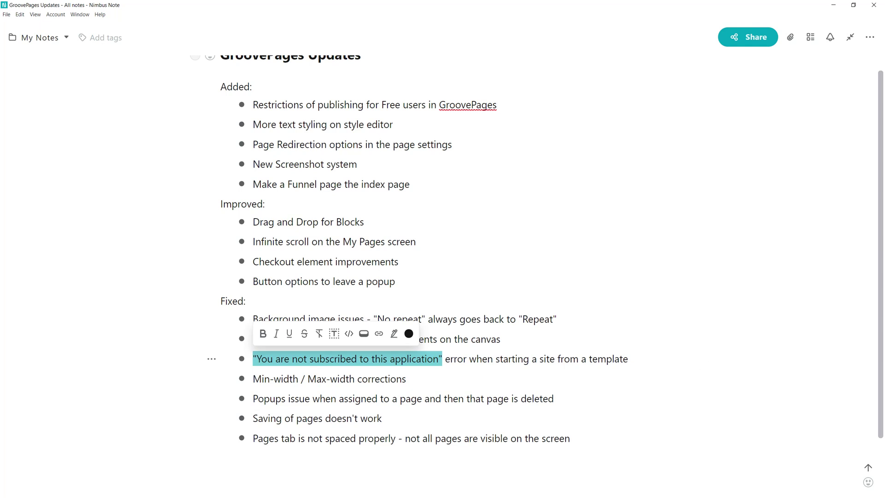
left_click_drag(253, 379, 408, 379)
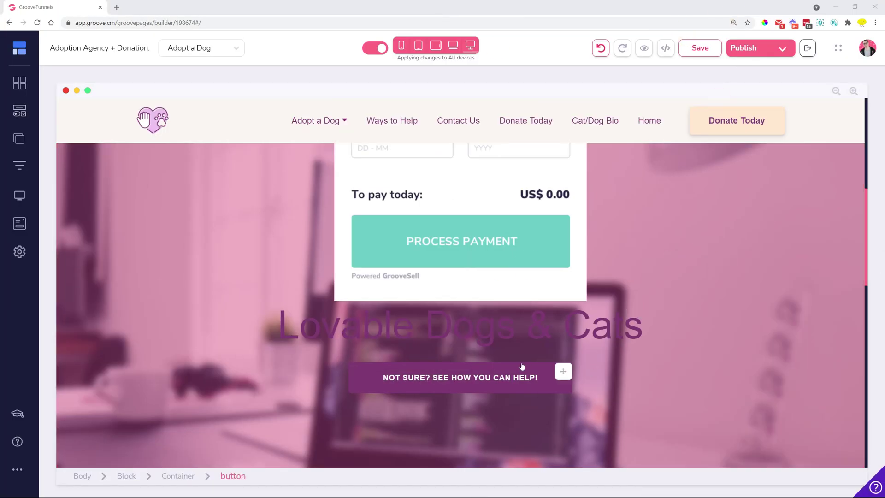
Step: Look over the hero call-to-action button's size settings
left_click(517, 367)
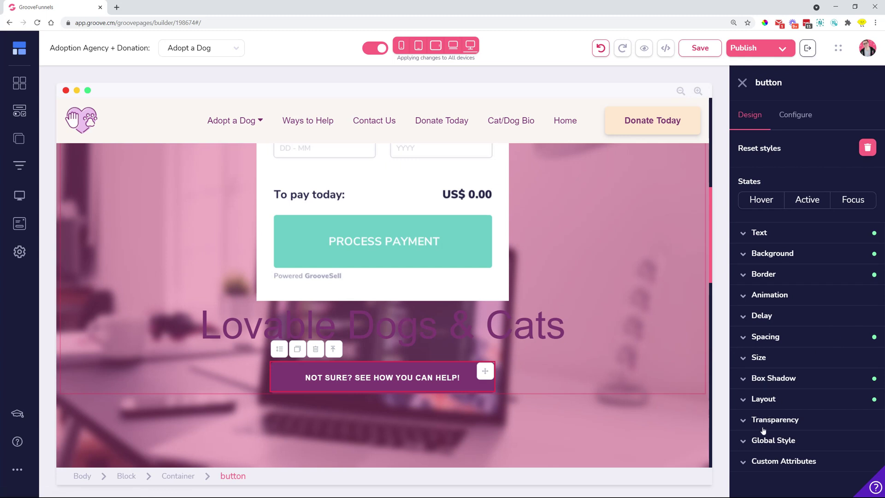
left_click(759, 357)
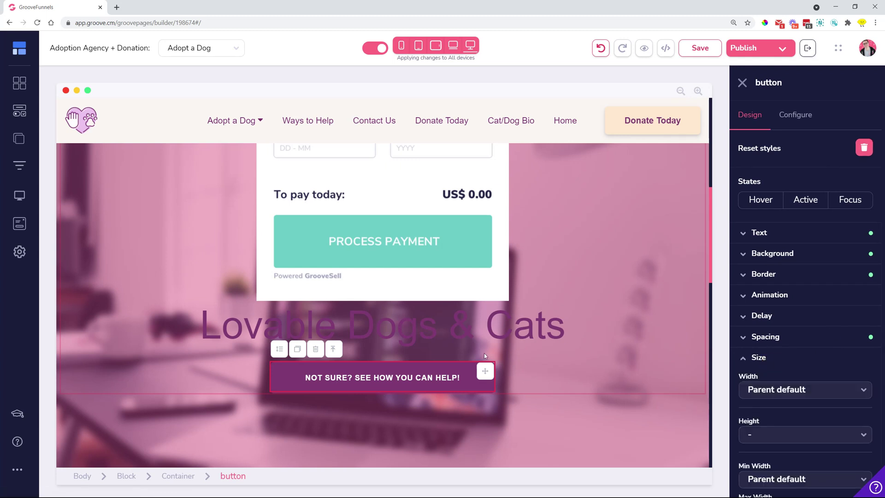
scroll(811, 338, "down", 3)
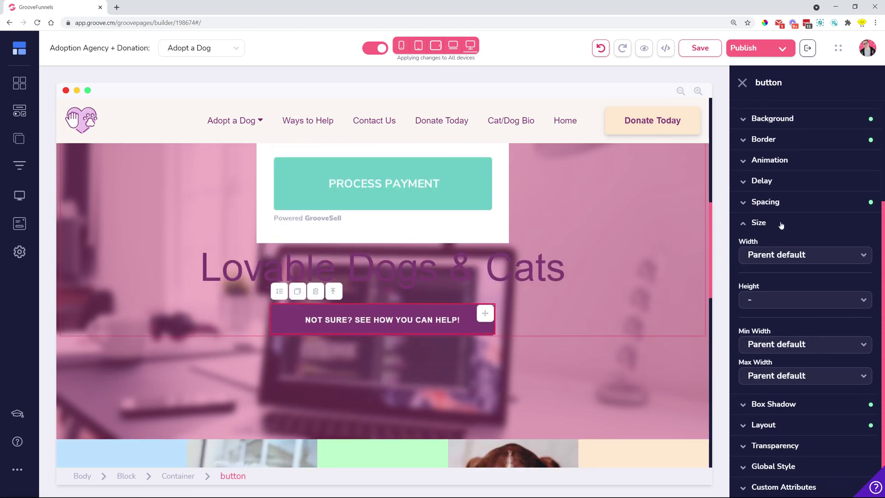
left_click(779, 224)
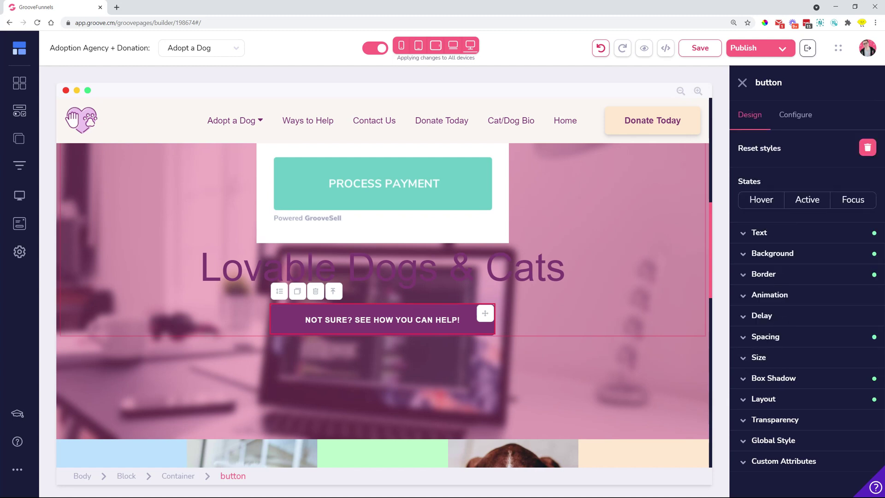
Step: Set the surrounding container's Max Width to Parent default, keeping Min Width at Parent default
left_click(627, 289)
left_click(808, 329)
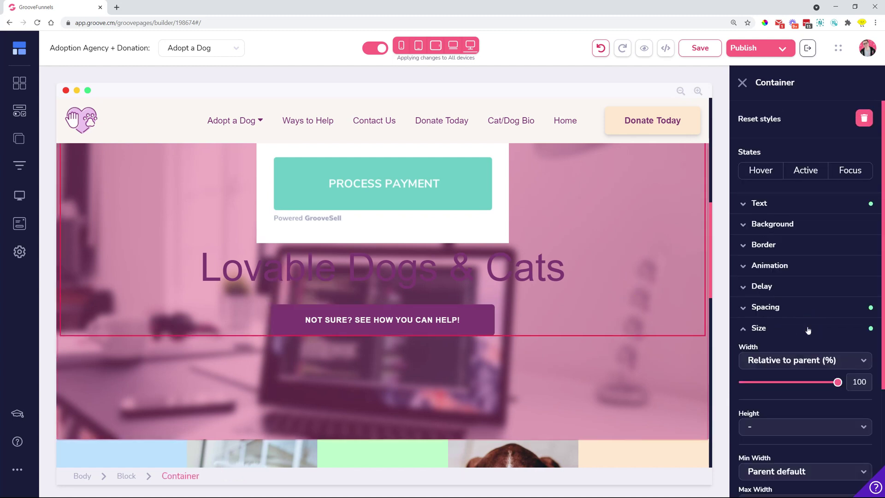
scroll(808, 329, "down", 3)
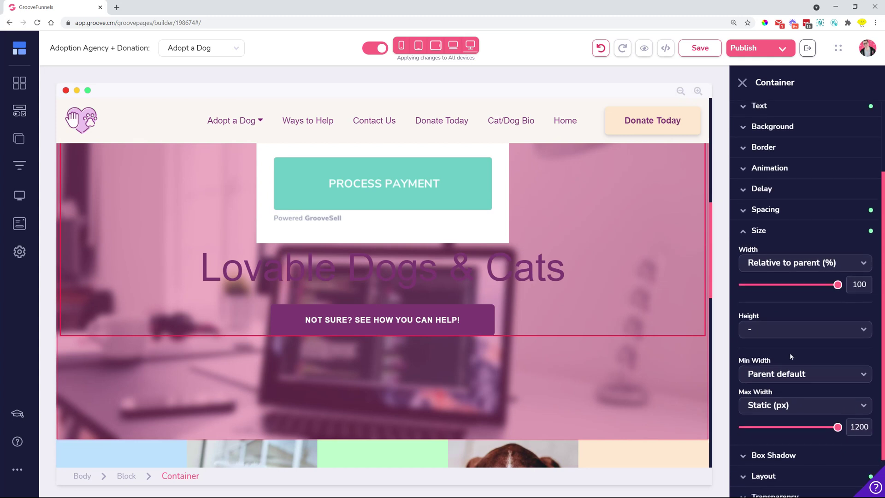
scroll(791, 356, "down", 1)
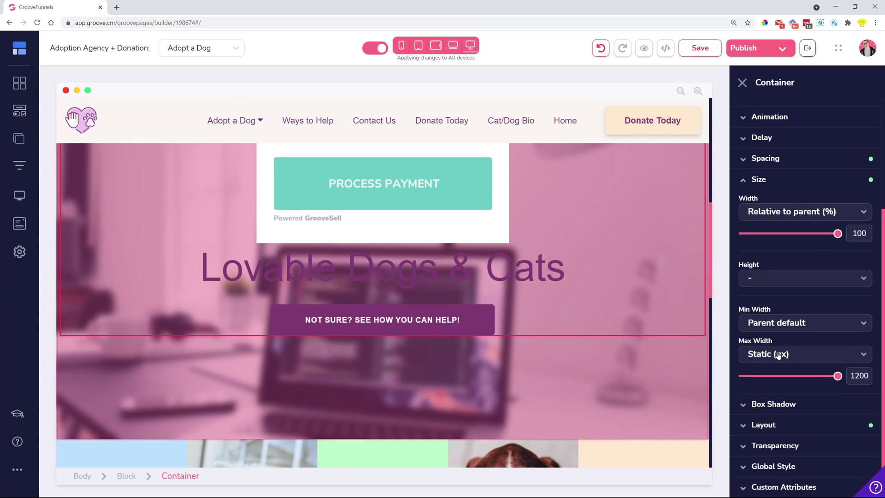
left_click(779, 354)
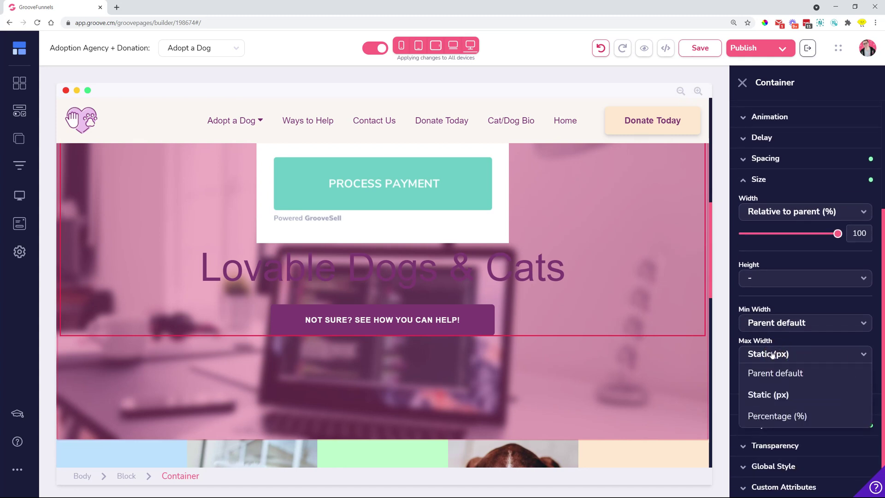
left_click(782, 375)
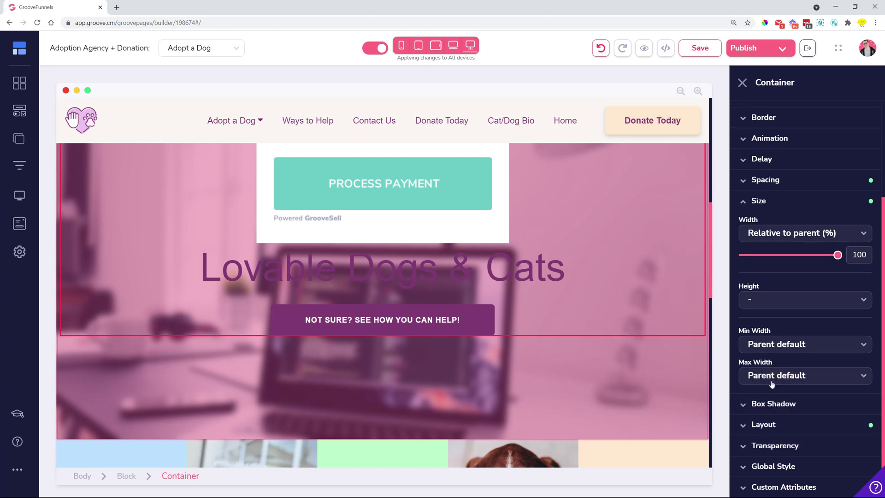
left_click(763, 351)
left_click(766, 362)
left_click(795, 346)
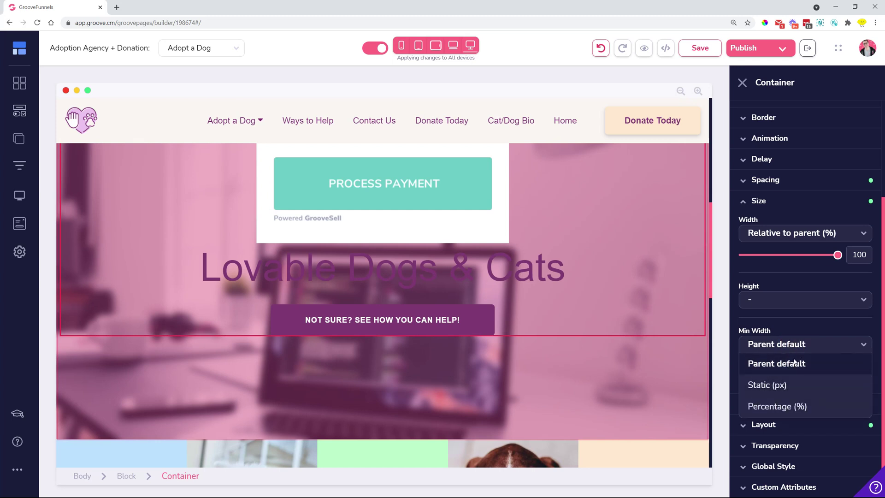
left_click(796, 365)
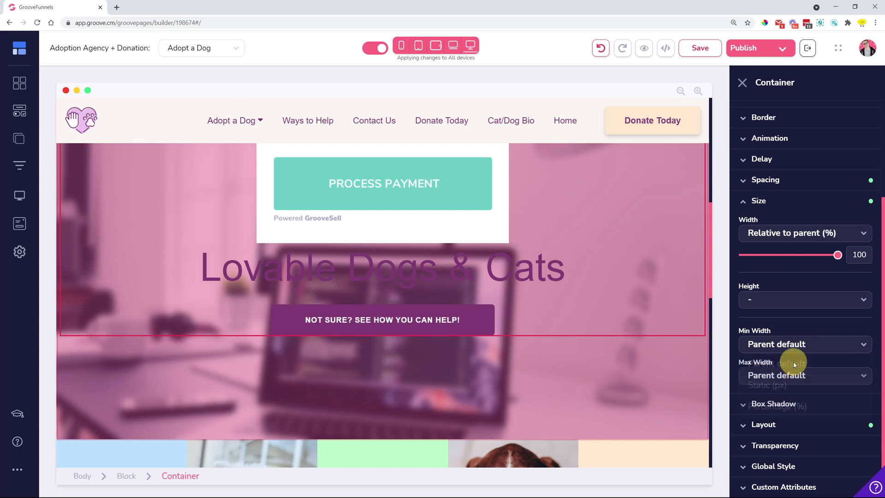
Step: Reselect the call-to-action button and switch to the update notes
left_click(462, 323)
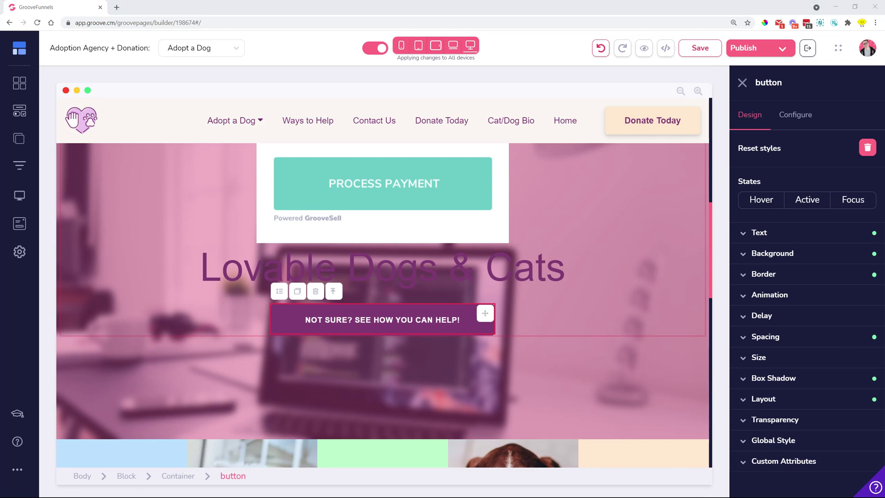
key("alt+Tab")
left_click(773, 269)
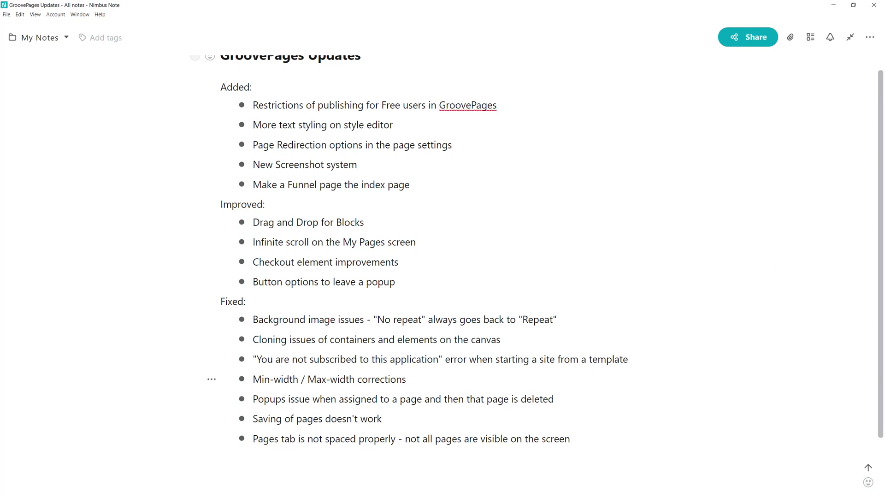
Step: Highlight the Min-width / Max-width corrections item in the notes, then return to the builder
left_click_drag(252, 379, 405, 378)
left_click_drag(419, 5, 852, 253)
left_click(531, 75)
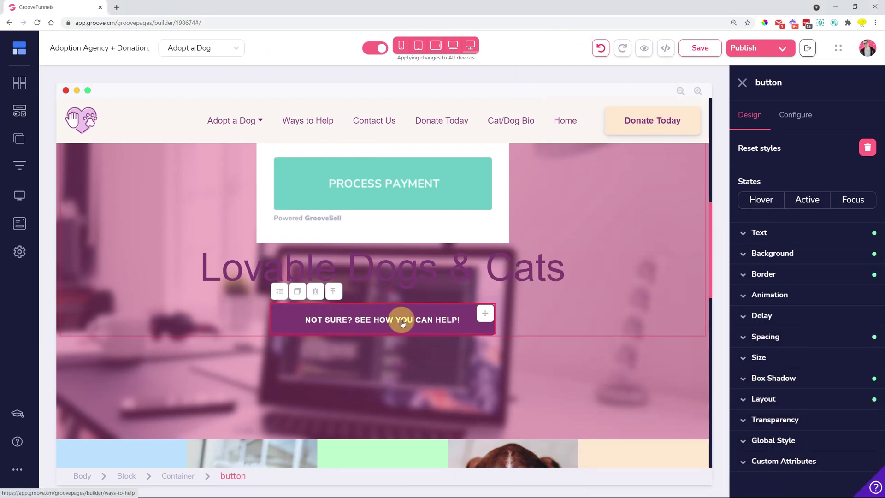
Step: Review the button's Min Width choices, leaving it at Parent default
left_click(802, 359)
scroll(805, 364, "down", 2)
scroll(806, 365, "down", 1)
left_click_drag(739, 351, 765, 369)
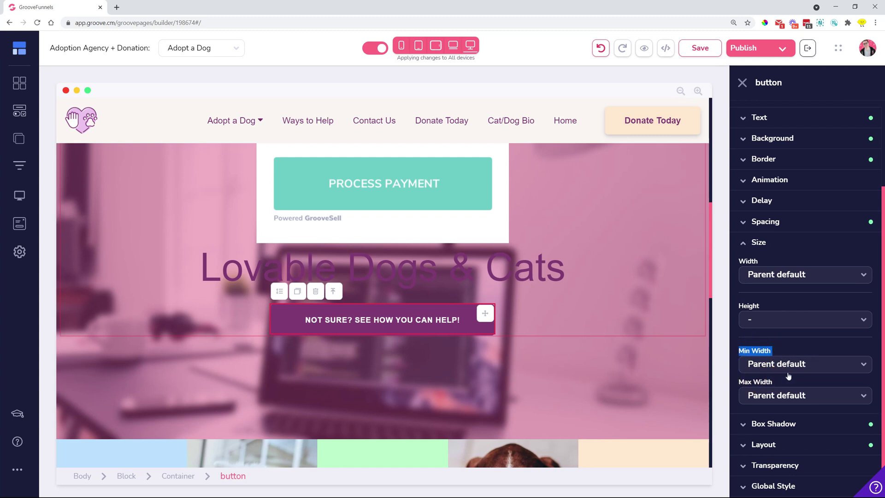
left_click(784, 364)
left_click(784, 385)
left_click(773, 366)
left_click(765, 363)
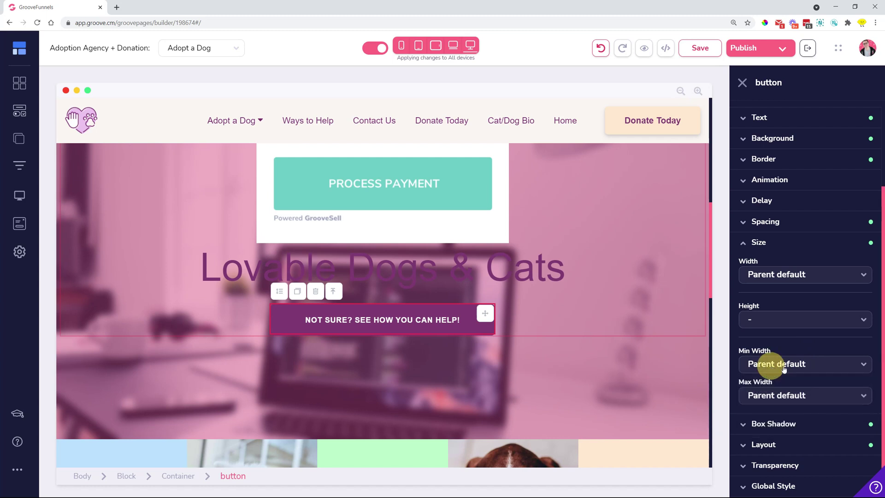
Step: Review the Max Width choices (Parent default, Static px, Percentage), keeping Parent default
left_click(775, 402)
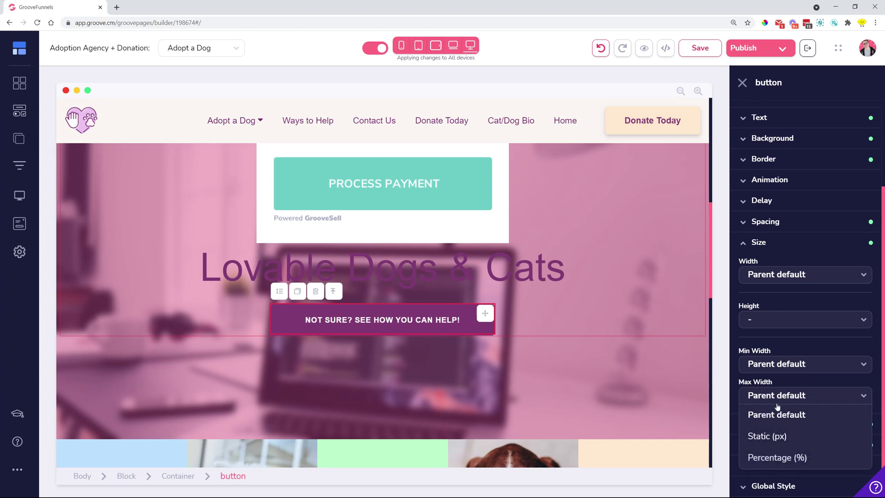
left_click(797, 382)
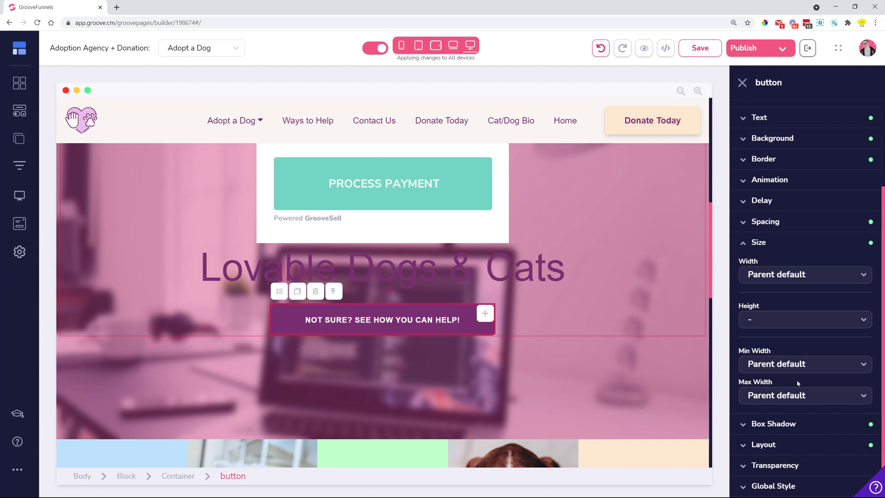
left_click(764, 397)
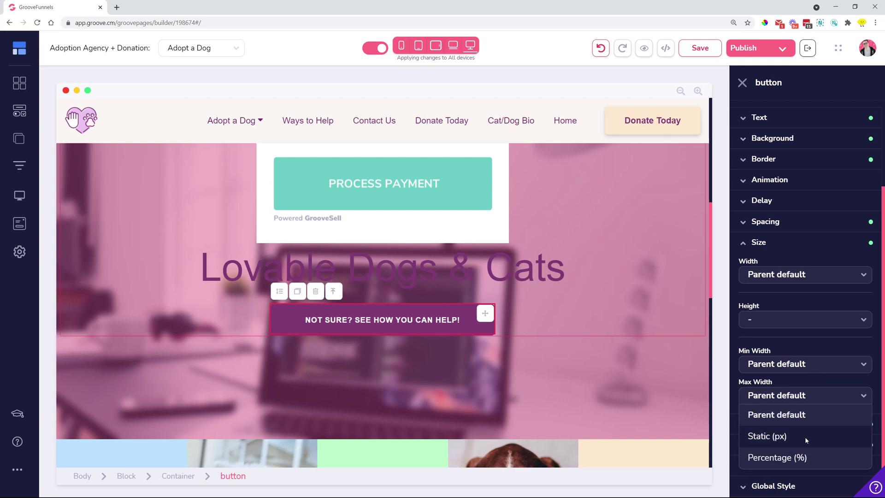
left_click(813, 381)
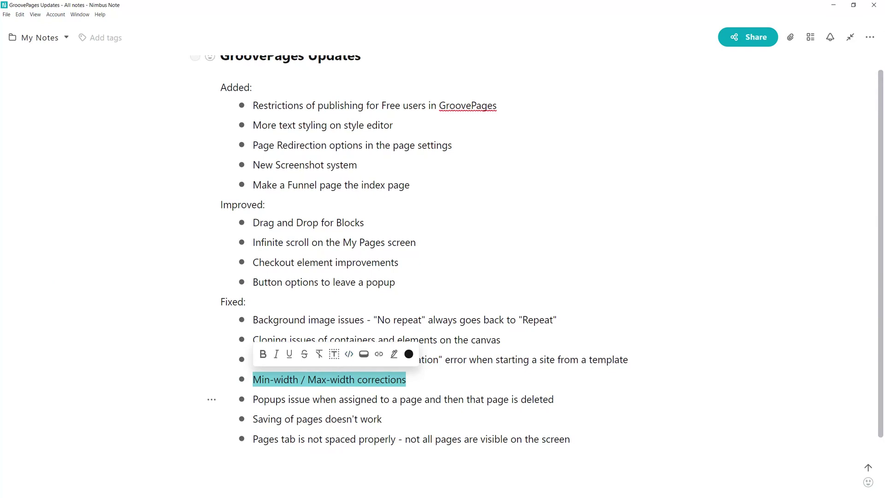
Step: Highlight the popup-assignment fix, then set Popup 1 to appear on Adopt a Cat
left_click_drag(253, 399, 558, 400)
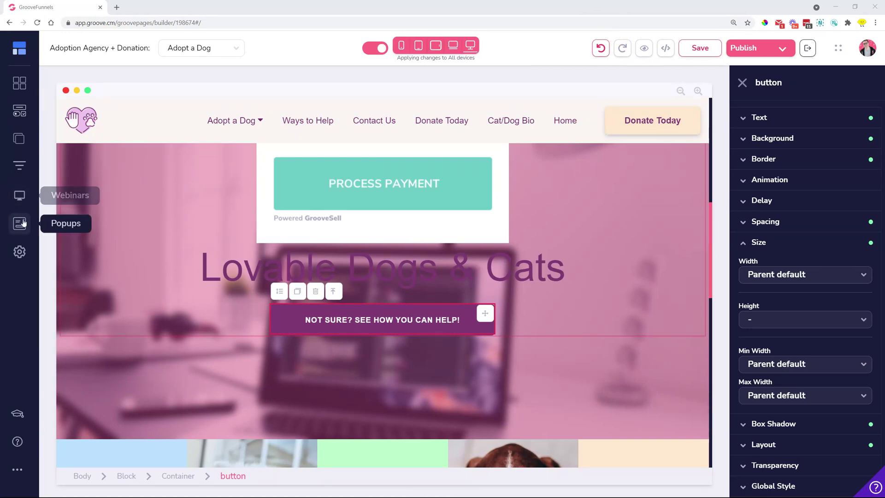
left_click(20, 223)
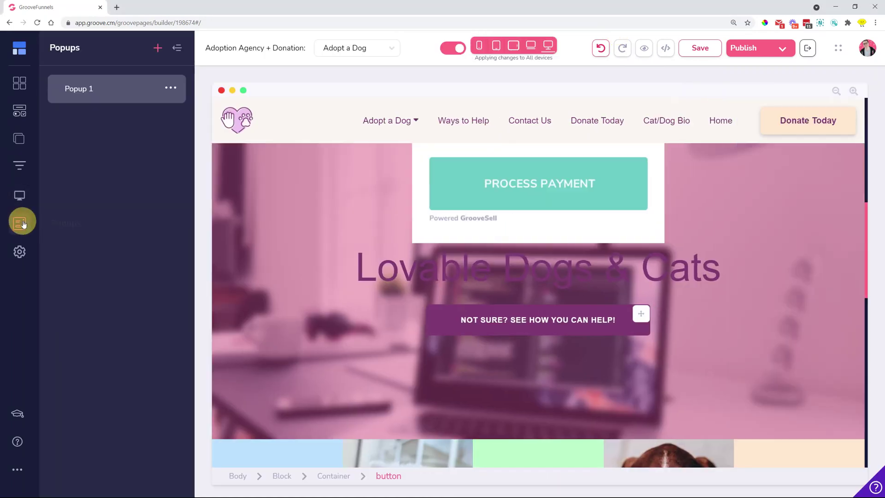
left_click(123, 87)
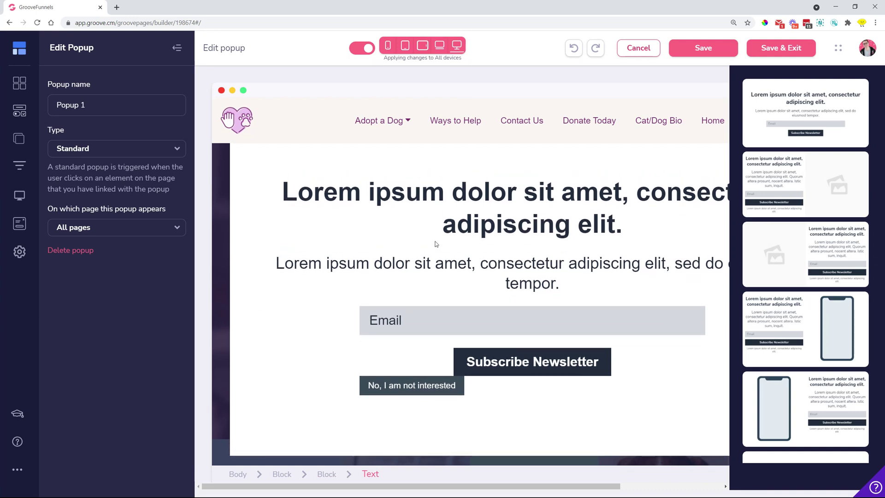
left_click(98, 227)
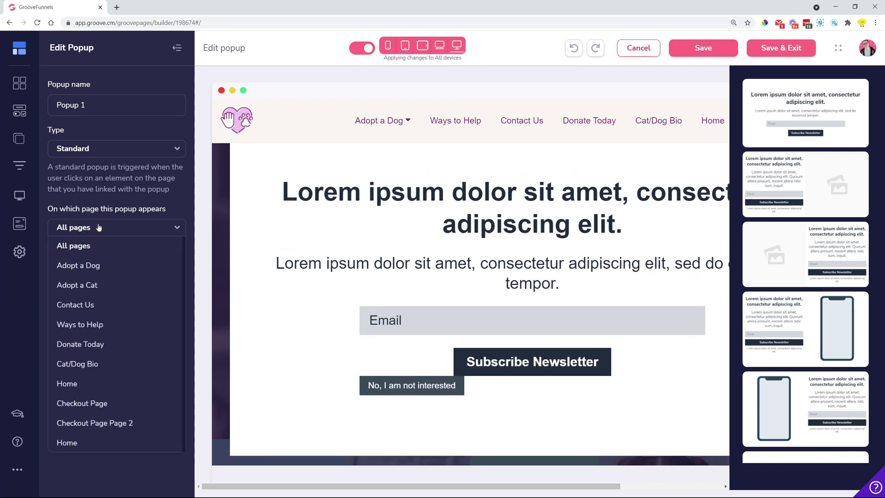
left_click(76, 283)
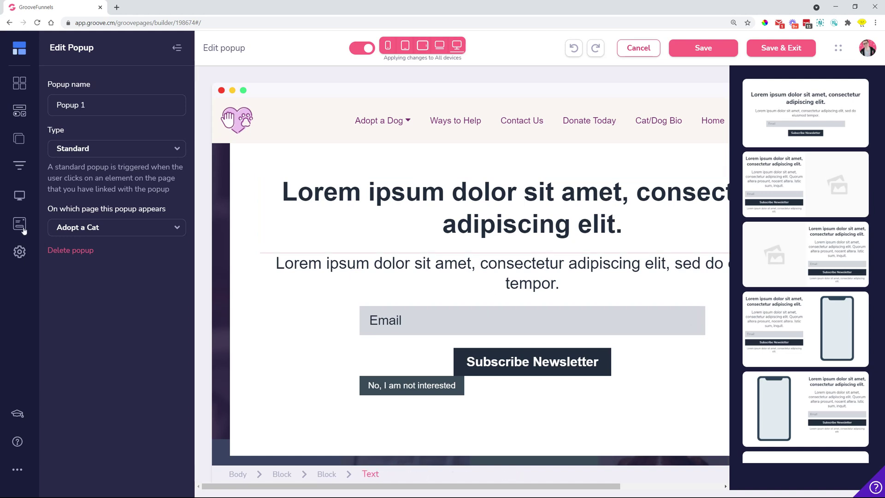
Step: Confirm the Adopt a Cat choice and glance at the site pages list before returning
left_click(135, 229)
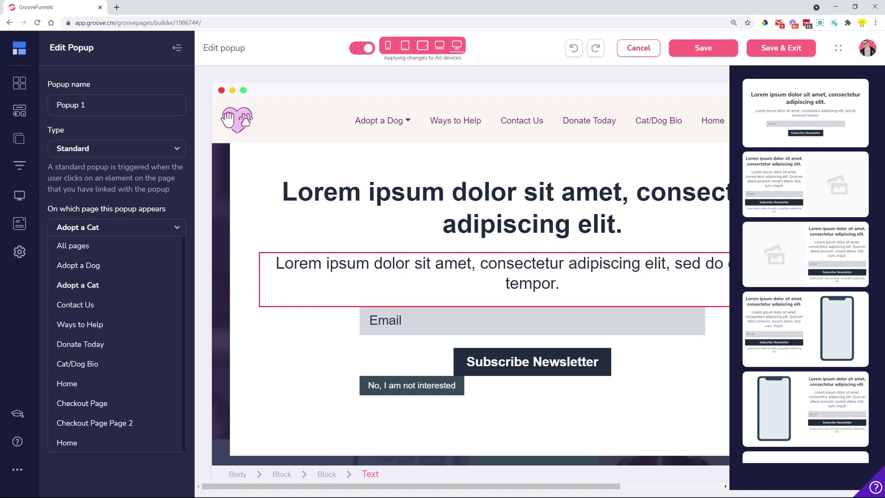
left_click(84, 232)
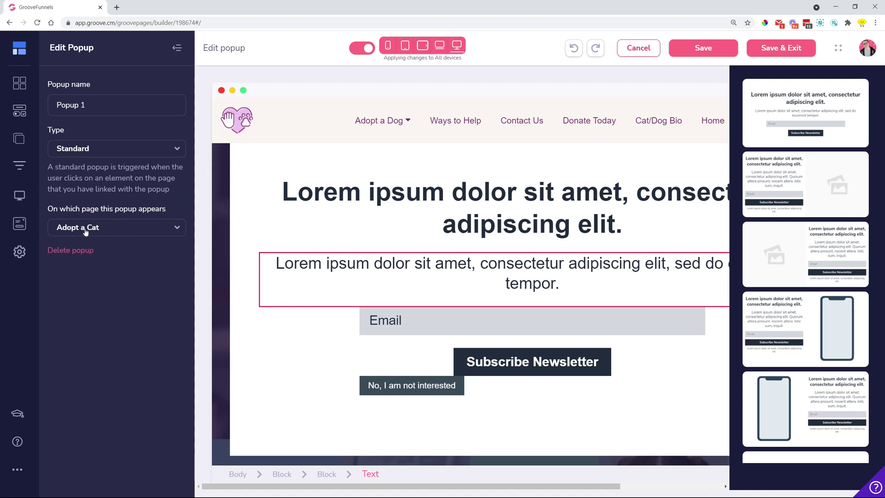
left_click(19, 138)
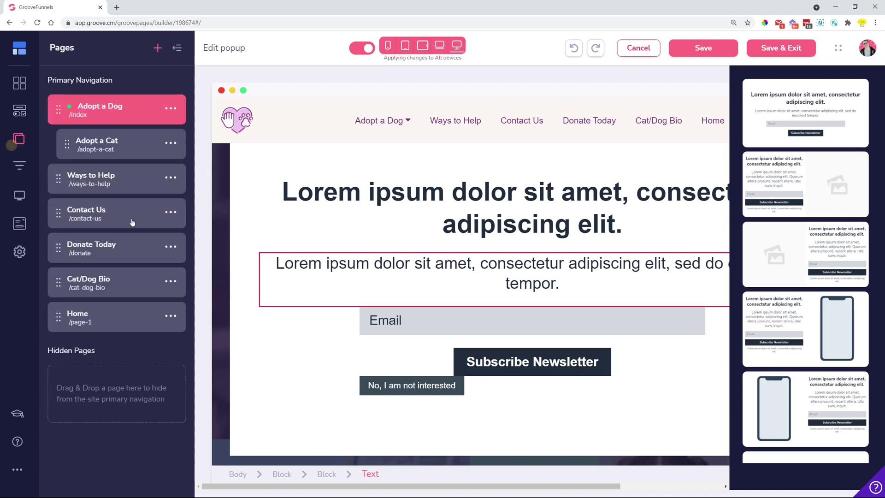
left_click(25, 229)
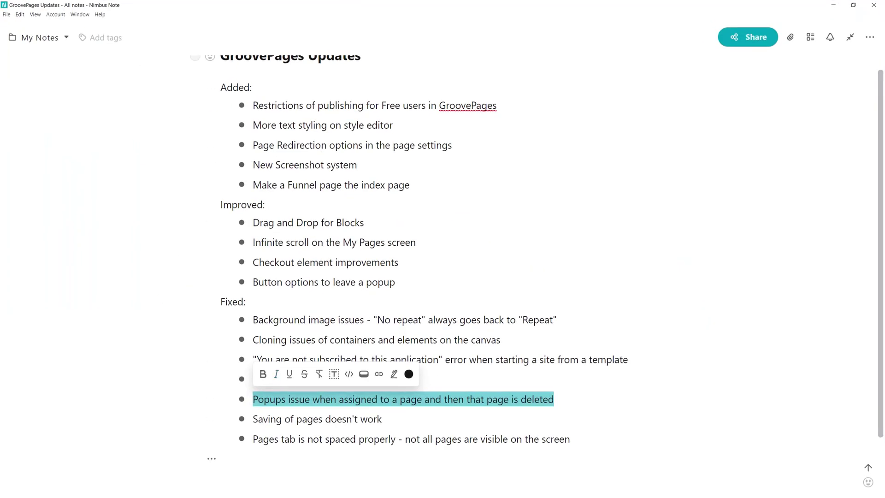
Step: Highlight the pages-saving and Pages tab spacing fixes, then return to the builder's page list
left_click_drag(307, 419, 276, 439)
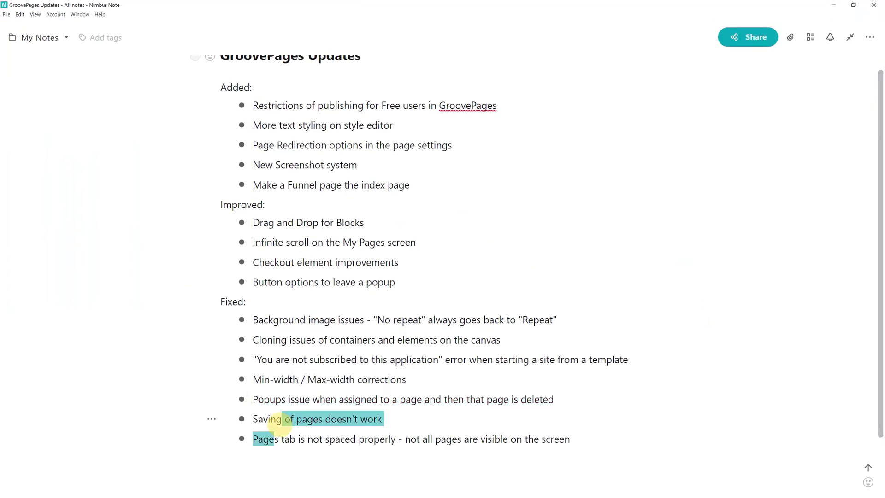
double_click(372, 419)
left_click(374, 419)
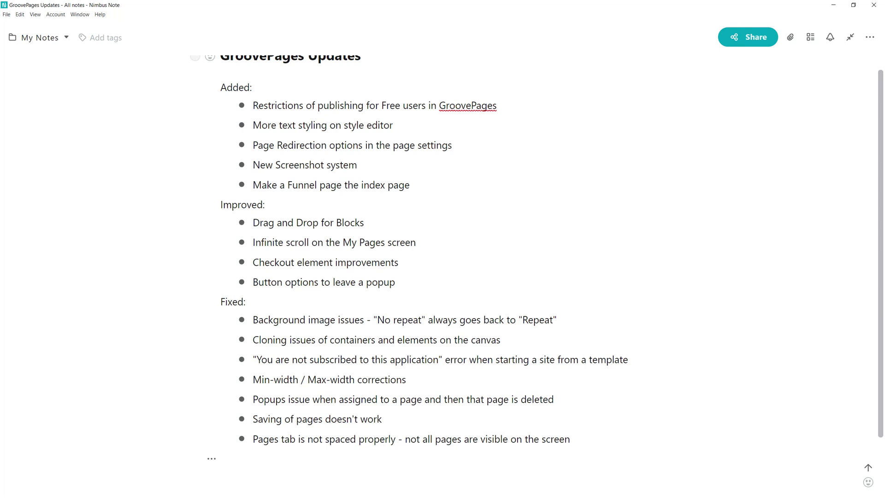
left_click_drag(258, 441, 535, 450)
left_click_drag(728, 4, 823, 123)
left_click(617, 119)
left_click(19, 138)
Step: Browse the first funnel's pages (Home, Free, Thank You) and the site pages, then collapse the panel
left_click(19, 168)
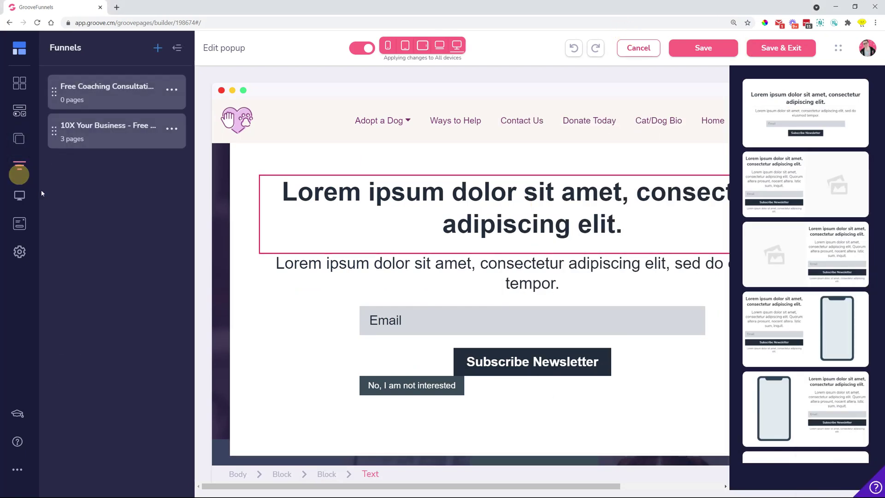
left_click(124, 94)
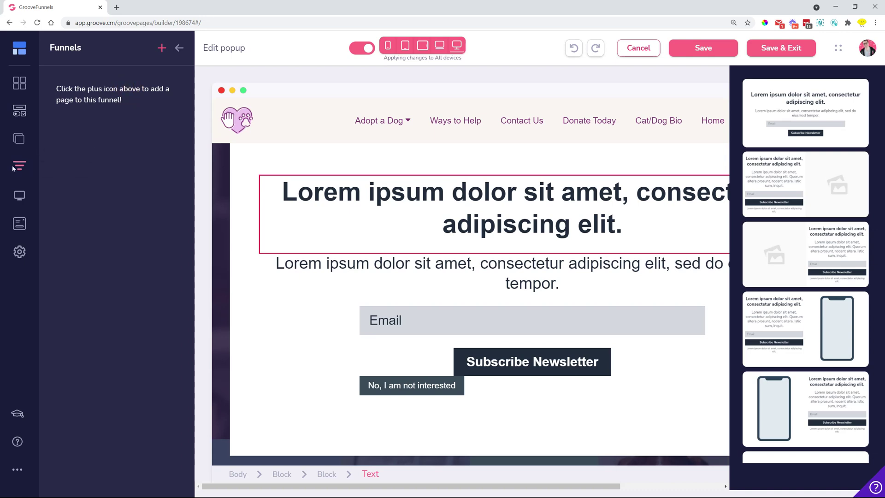
left_click(179, 48)
left_click(123, 92)
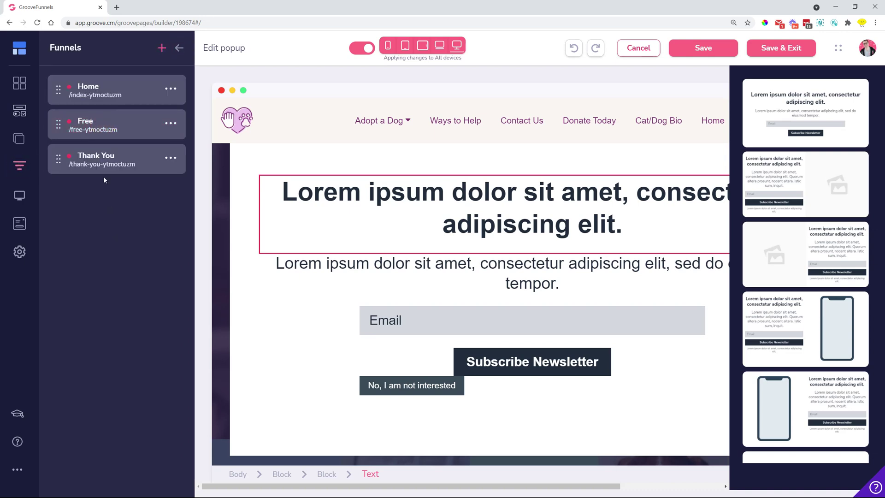
left_click(19, 139)
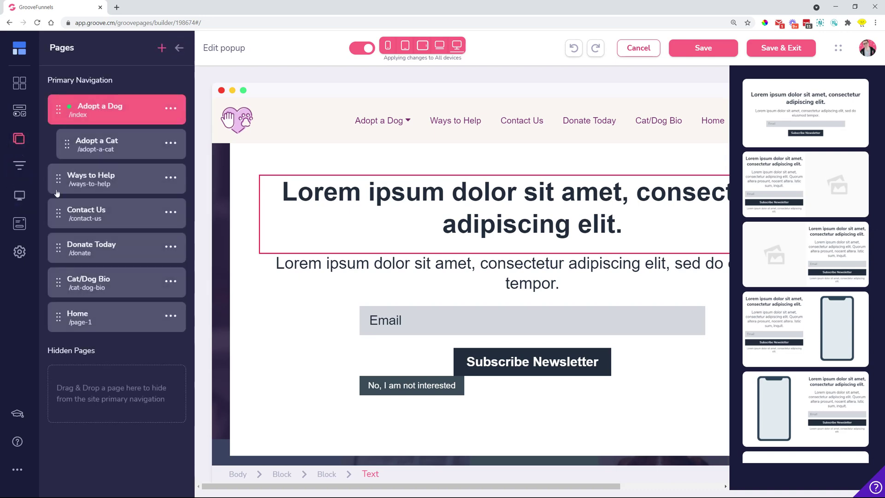
left_click(179, 49)
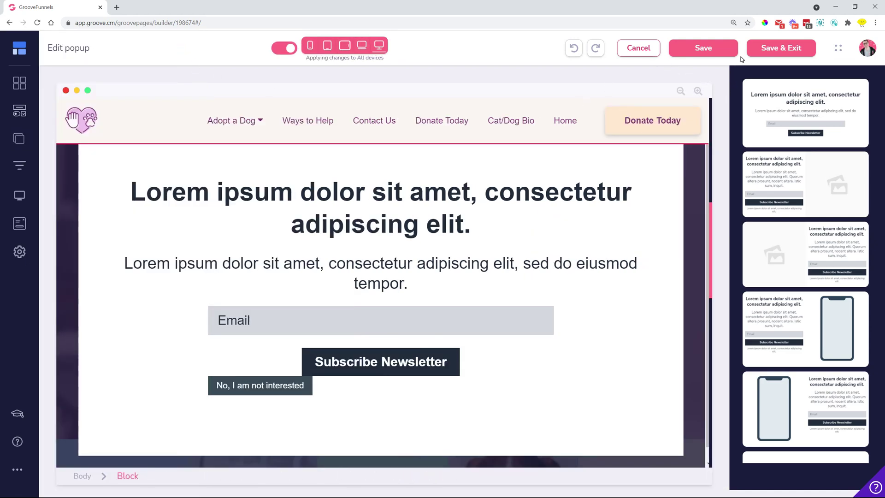
Step: Cancel the popup editor and scroll up to the Adopt a Dog Billing details form
left_click(639, 48)
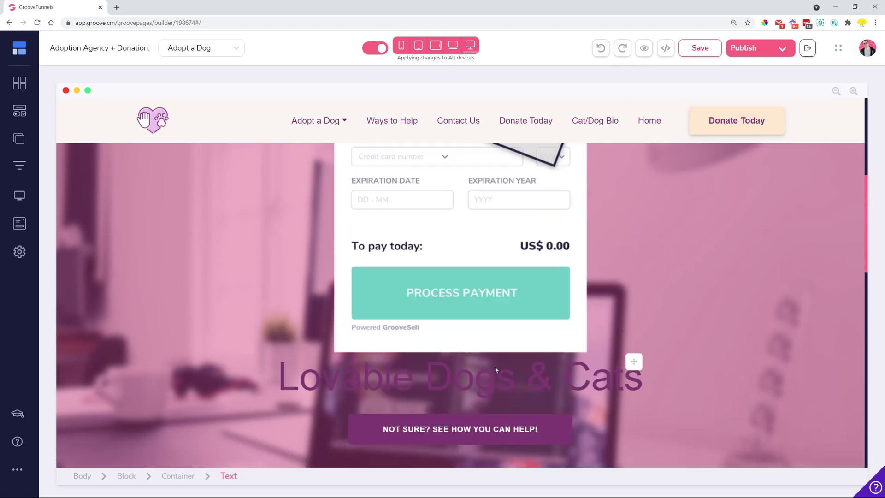
scroll(536, 386, "up", 6)
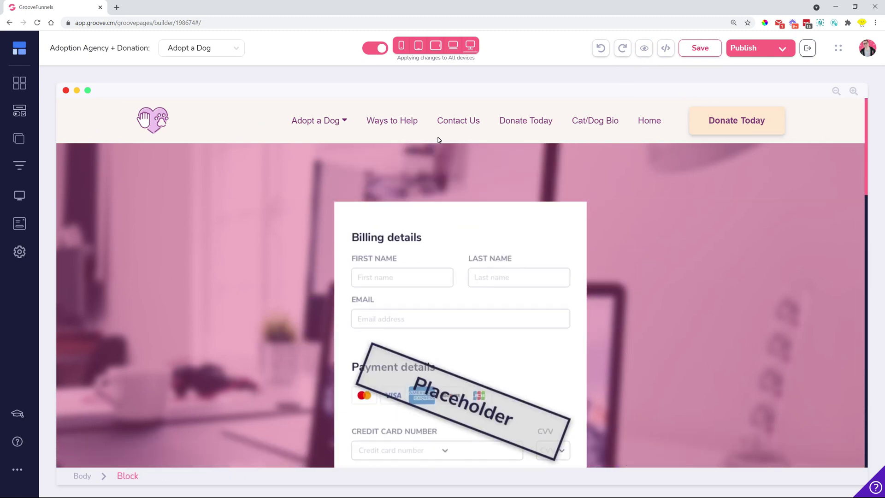